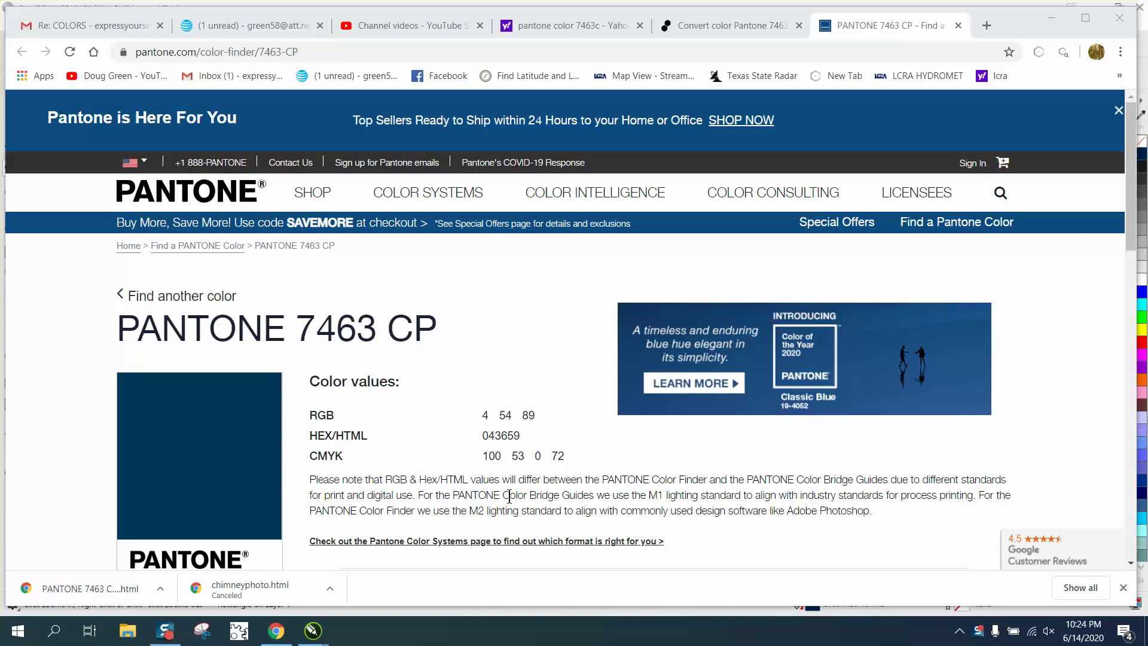
Read PANTONE 7463 CP's values: RGB 4 54 89, HEX 043659, CMYK 100 53 0 72
mouse_move(321, 635)
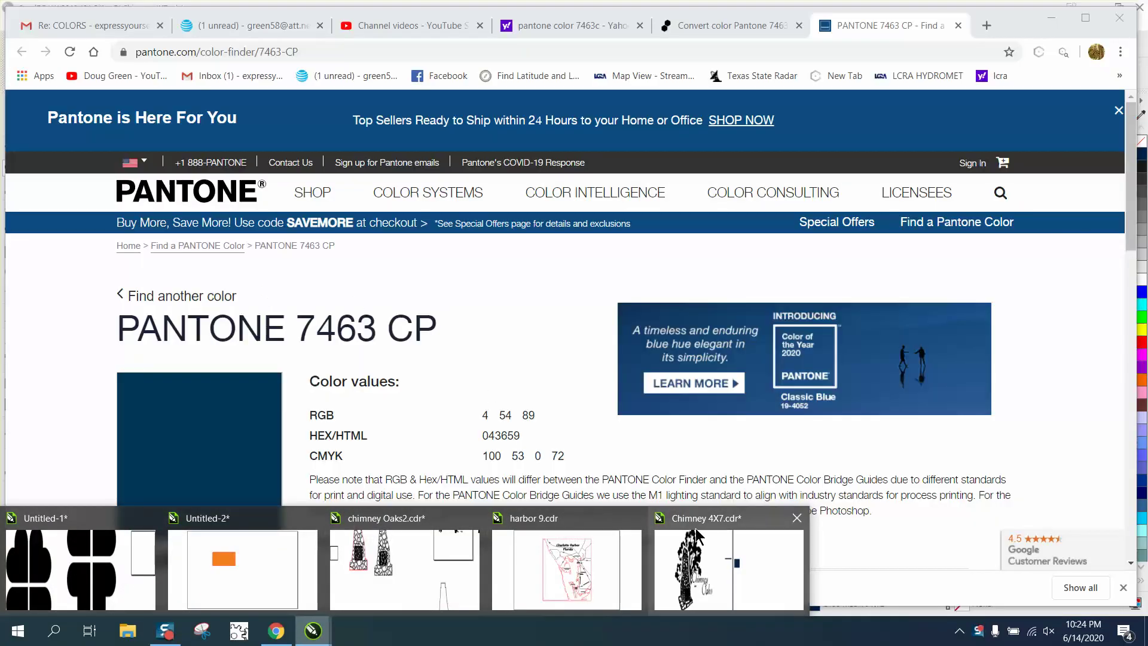
Switch to the Chimney 4X7 drawing and move the navy rectangle higher up the page
click(668, 525)
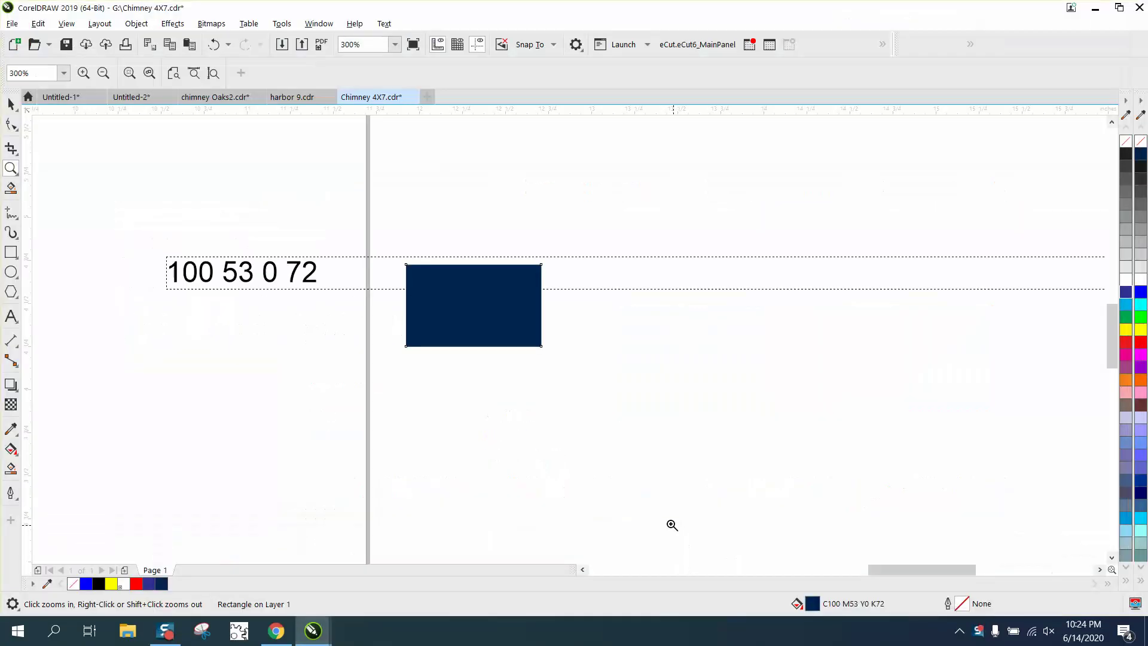
click(11, 104)
drag(476, 299, 473, 226)
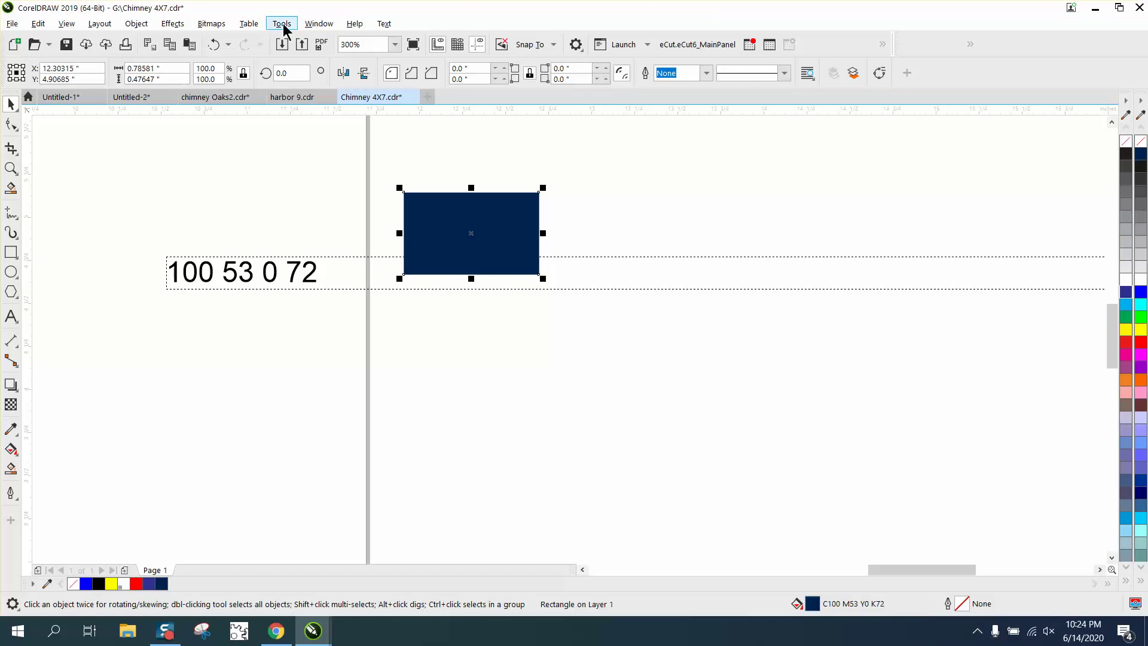
Close all colour palettes from the Window > Color Palettes menu
click(318, 24)
mouse_move(342, 240)
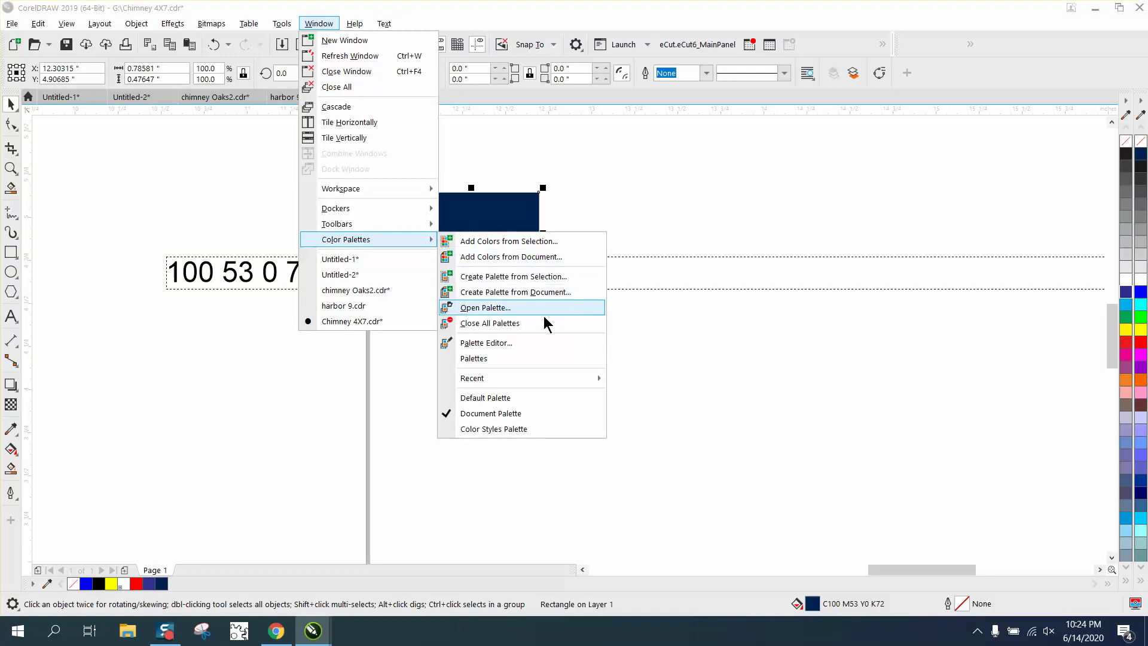
click(506, 325)
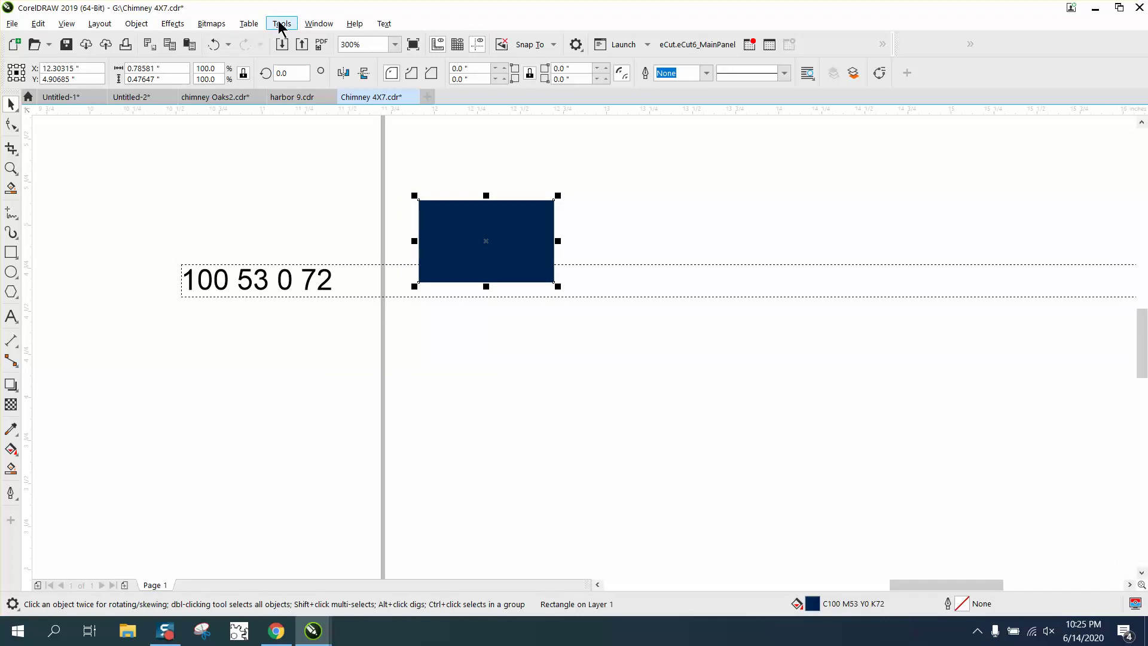
click(323, 25)
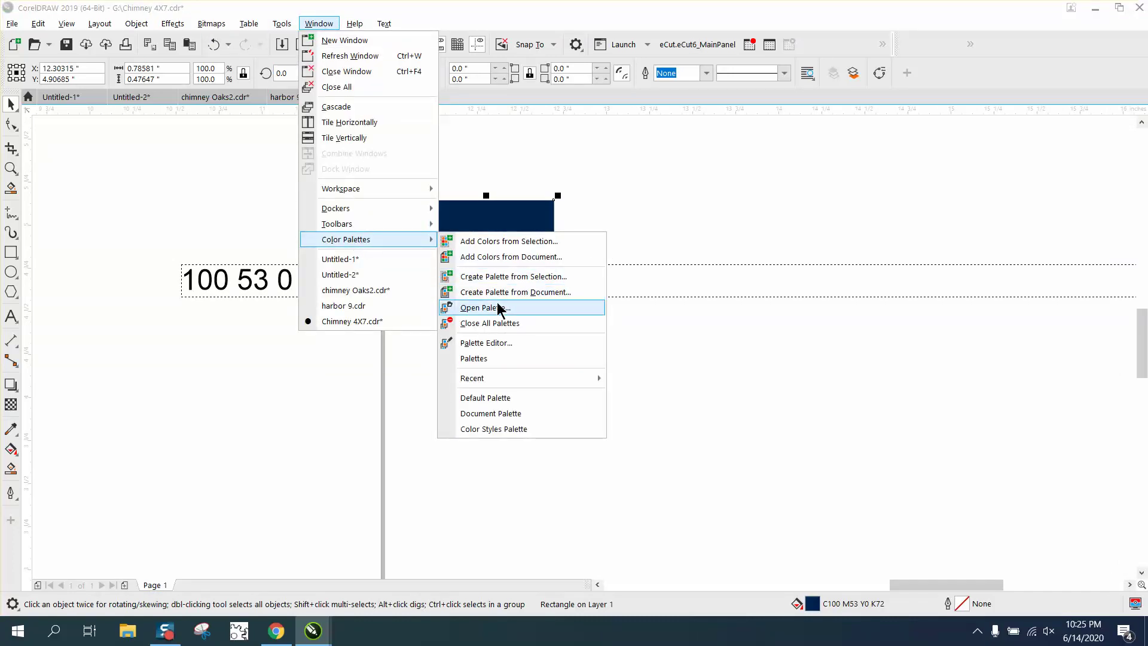
Open the Palette Editor and begin adding a colour using the Color viewers picker
click(486, 342)
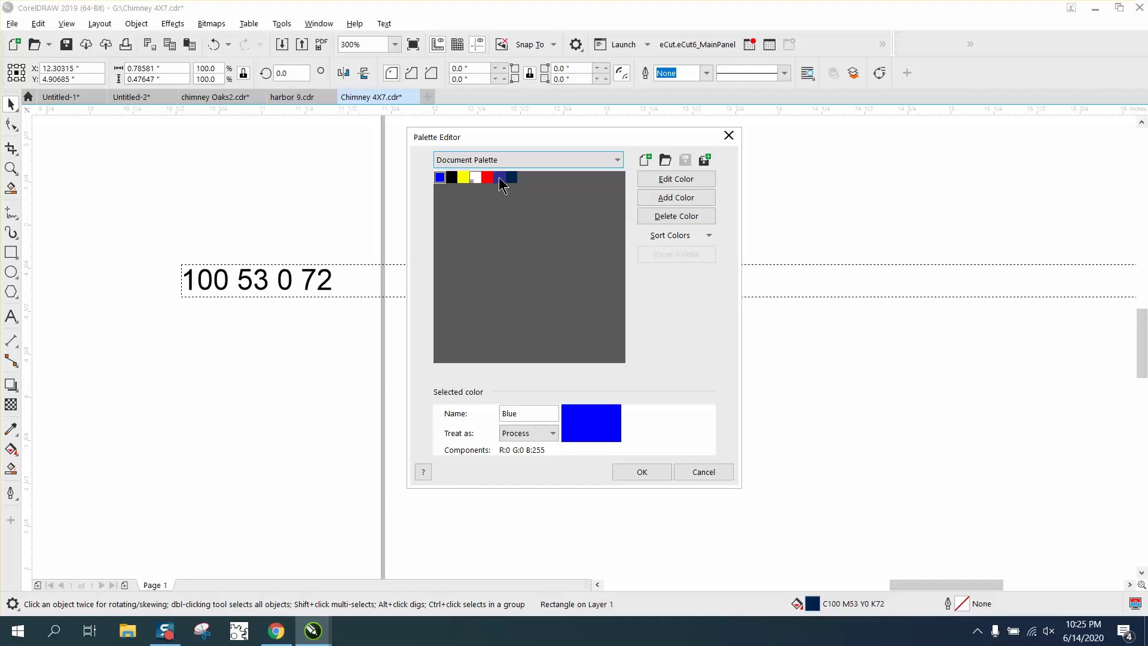
click(683, 199)
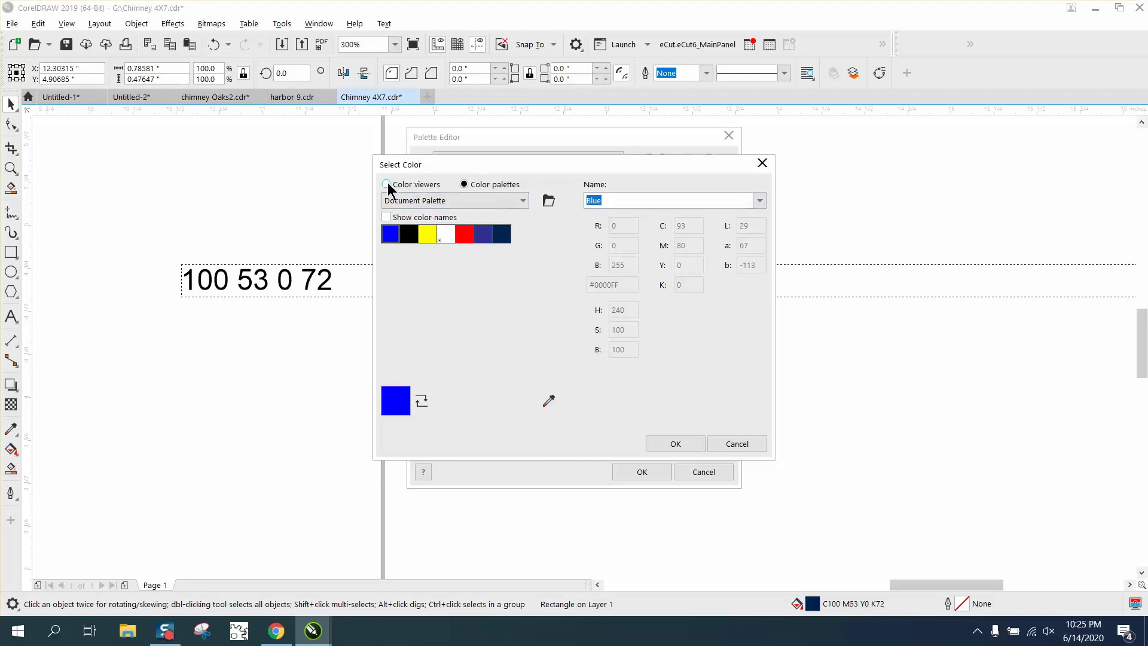
click(386, 185)
Enter cyan 100, magenta 53 and yellow 0 for the new colour
double_click(691, 263)
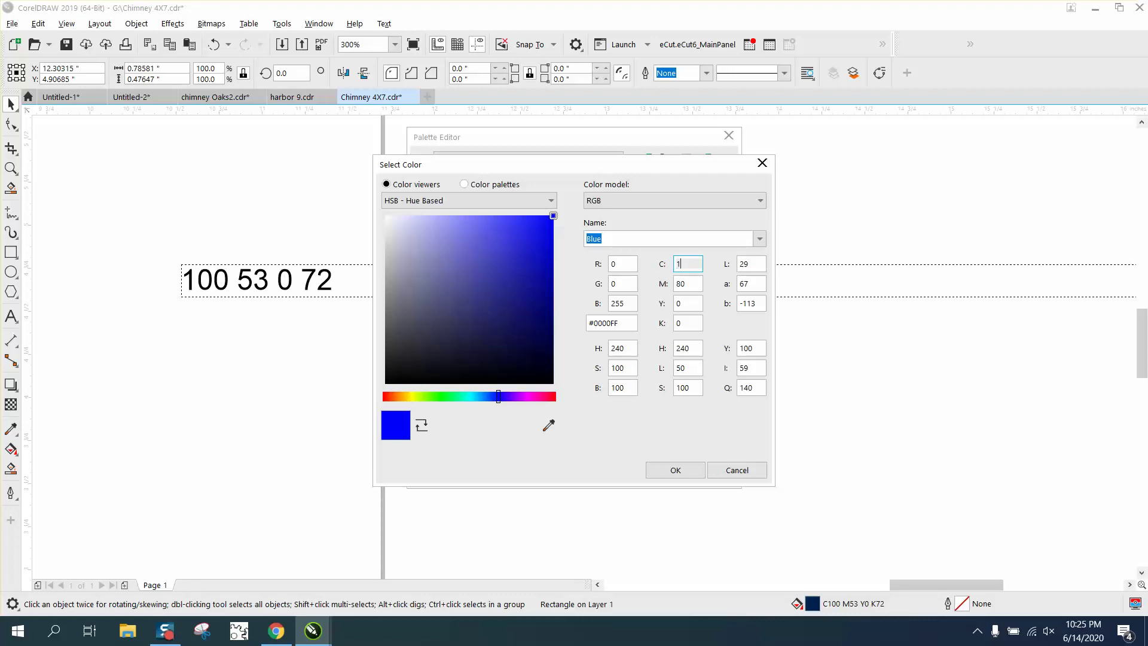
double_click(678, 285)
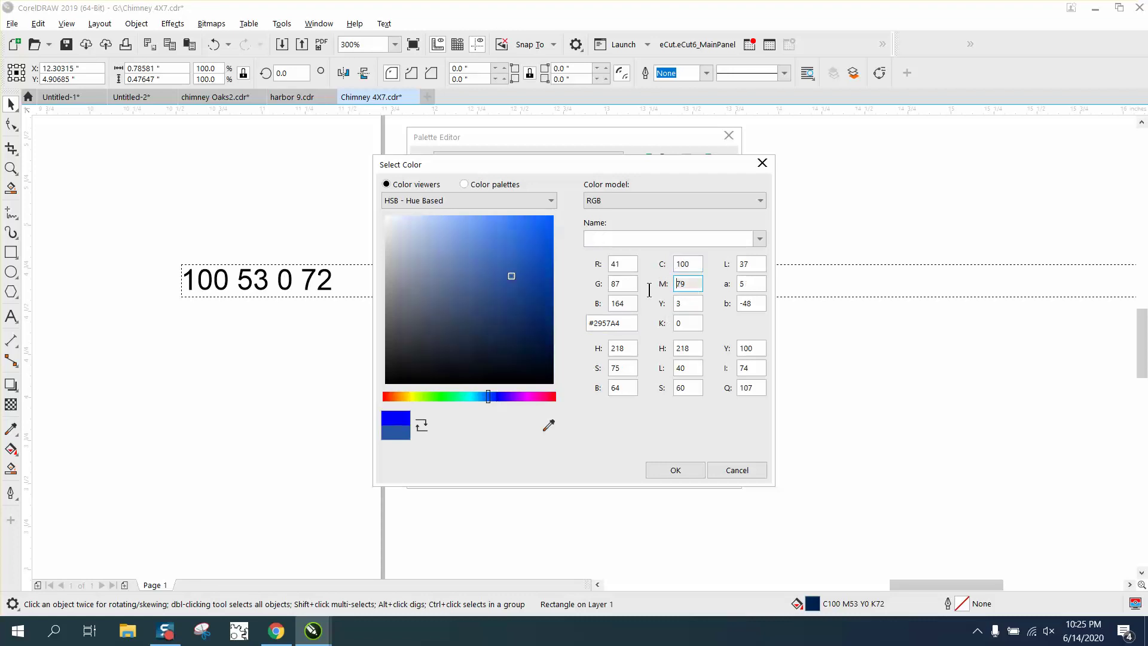
text(54)
key(Tab)
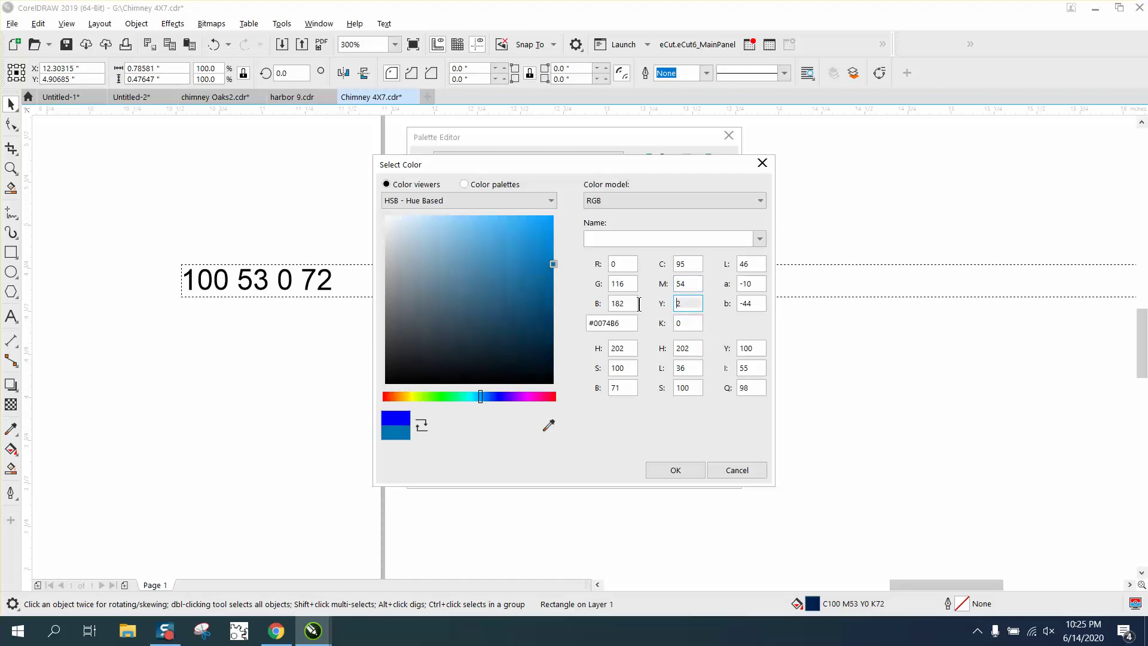
text(0)
key(BackSpace)
key(XF86Calculator)
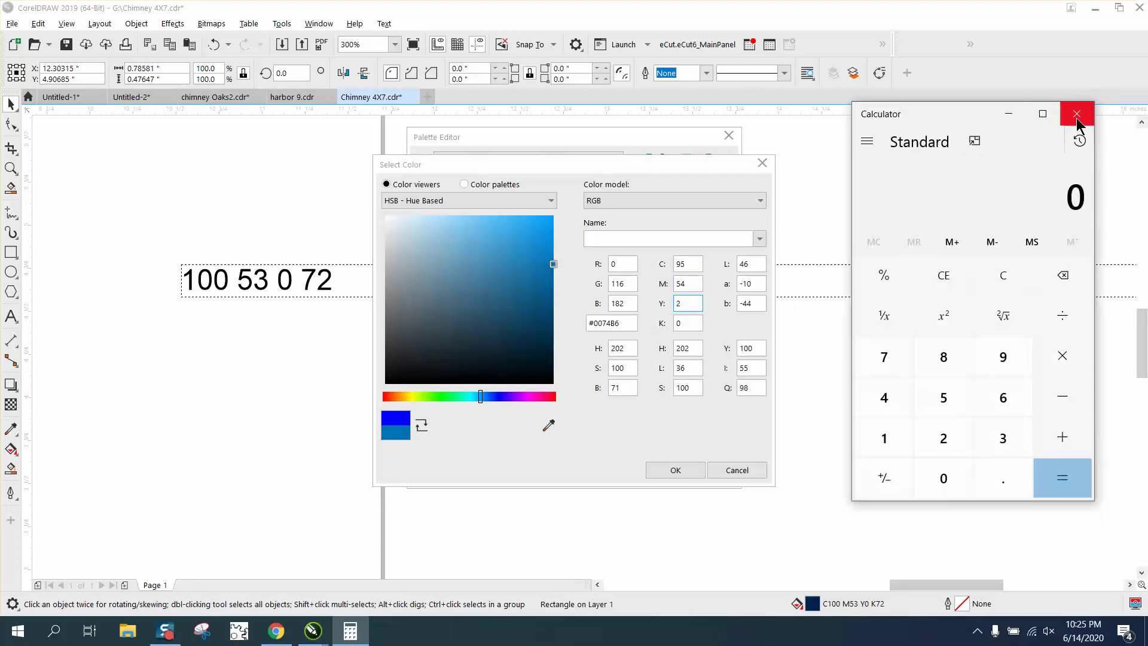
click(1074, 118)
Set black to 72, confirm the dark blue, and close the Palette Editor keeping it
click(683, 323)
drag(700, 325, 676, 304)
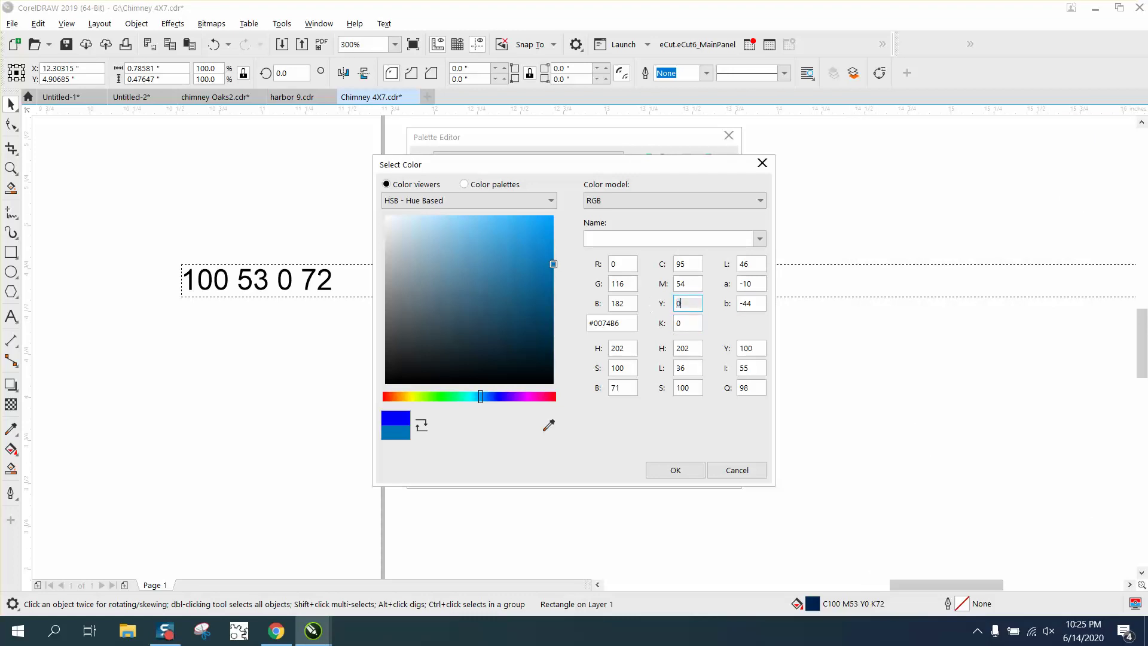
drag(682, 324, 667, 333)
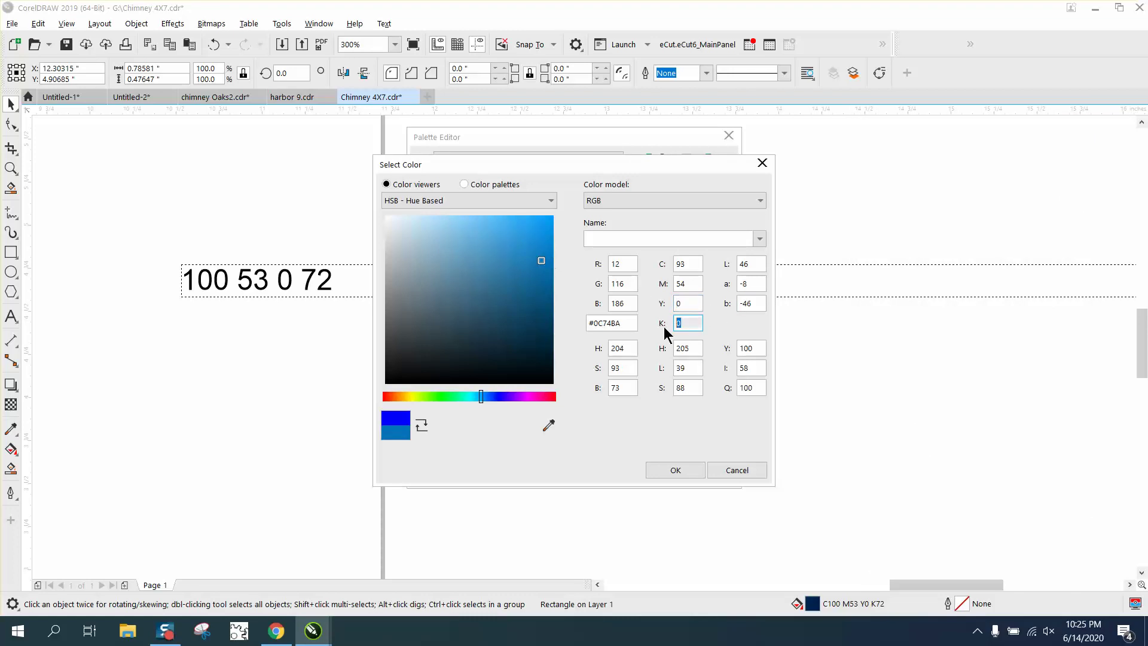
text(72)
key(Return)
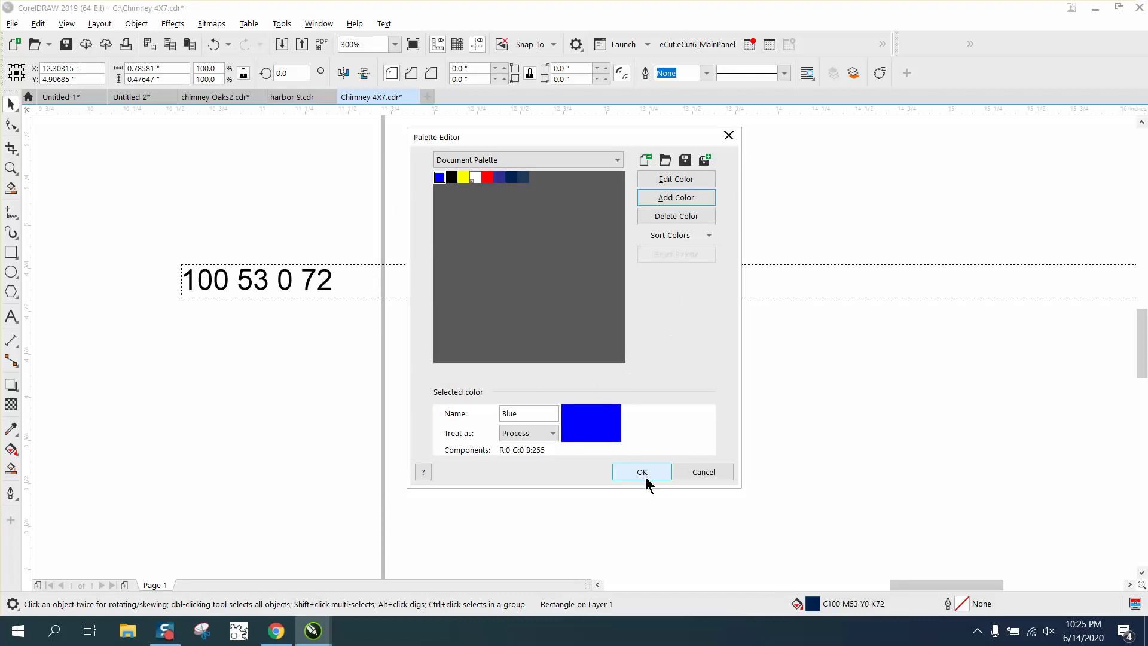
click(645, 472)
Move the navy rectangle below the numbers and display the Document Palette with the new swatch
drag(476, 235, 496, 362)
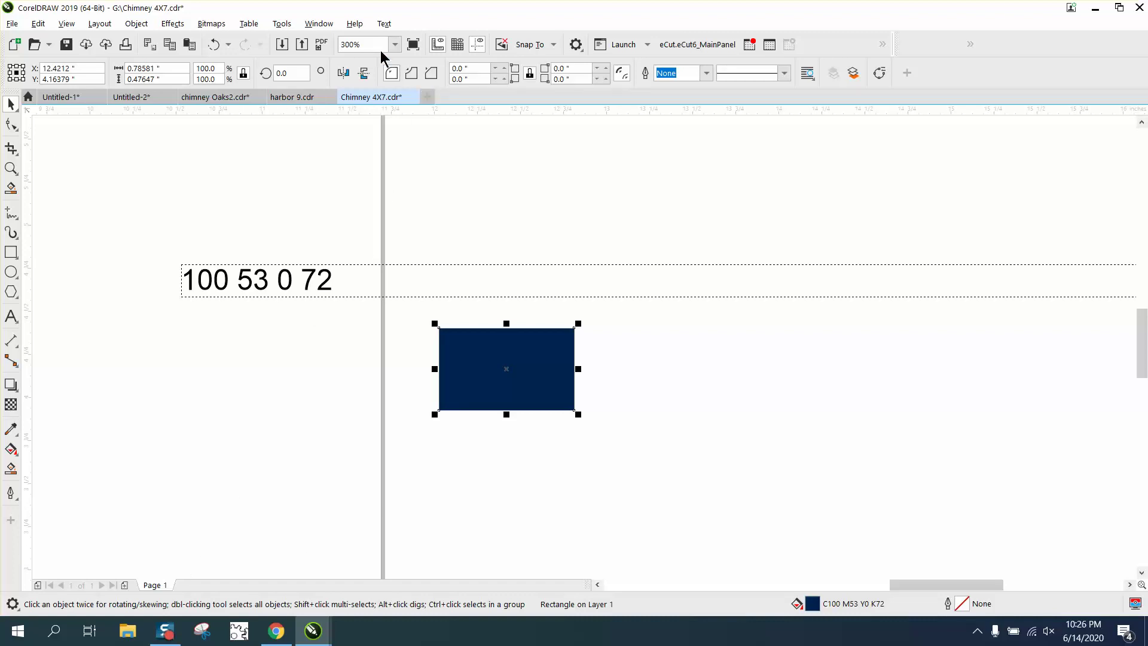
click(319, 24)
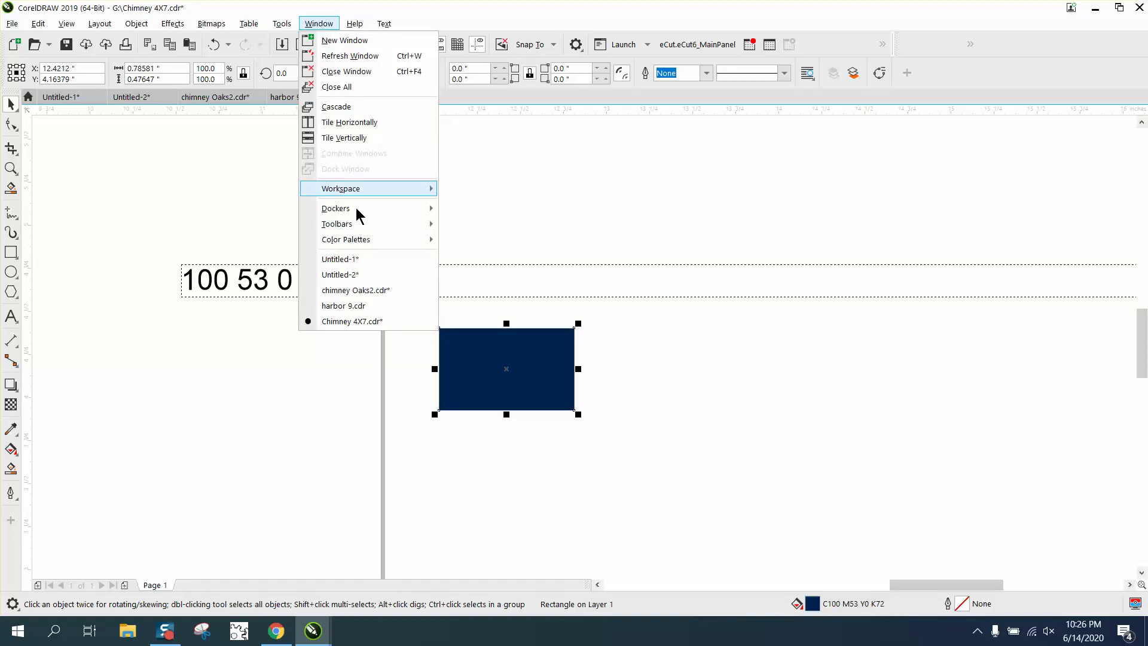
mouse_move(348, 238)
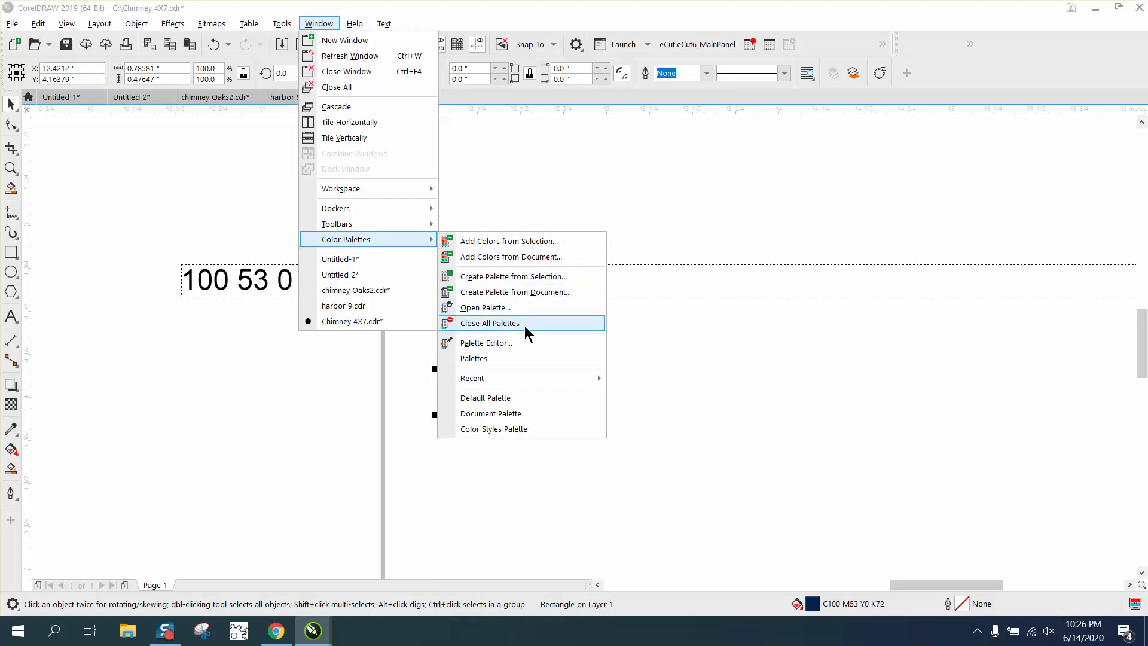
click(487, 413)
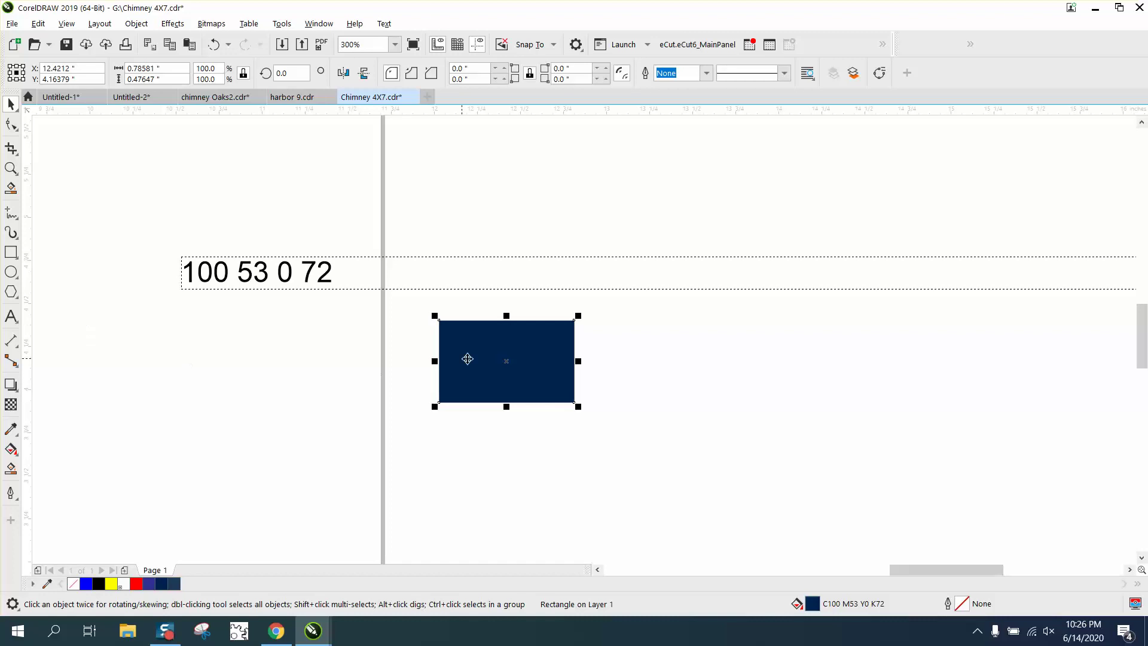
Move the navy rectangle back up and delete the '100 53 0 72' text
drag(512, 361, 497, 198)
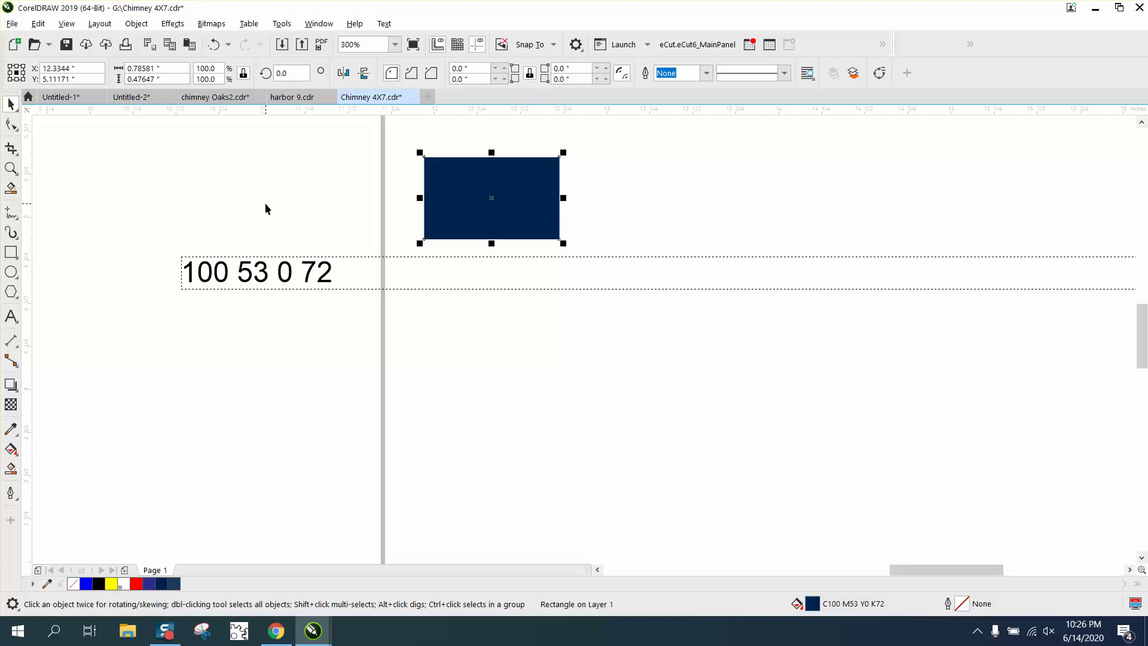
click(381, 309)
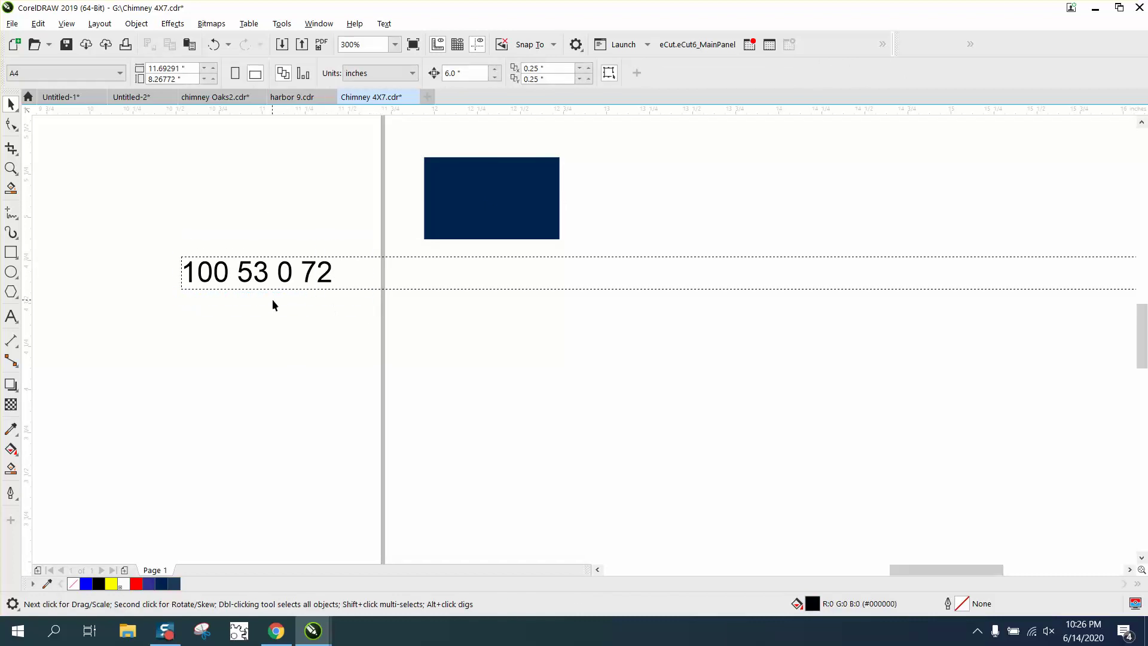
click(287, 285)
key(Delete)
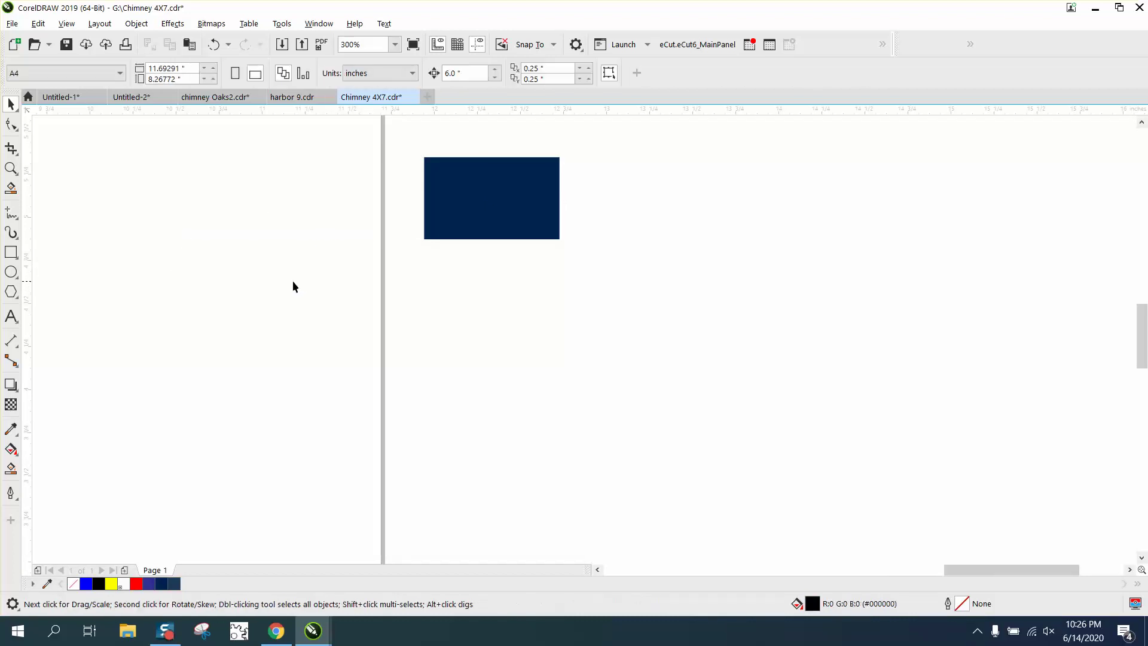
Draw a black four-sided polygon below the rectangle with the Polygon tool
click(13, 295)
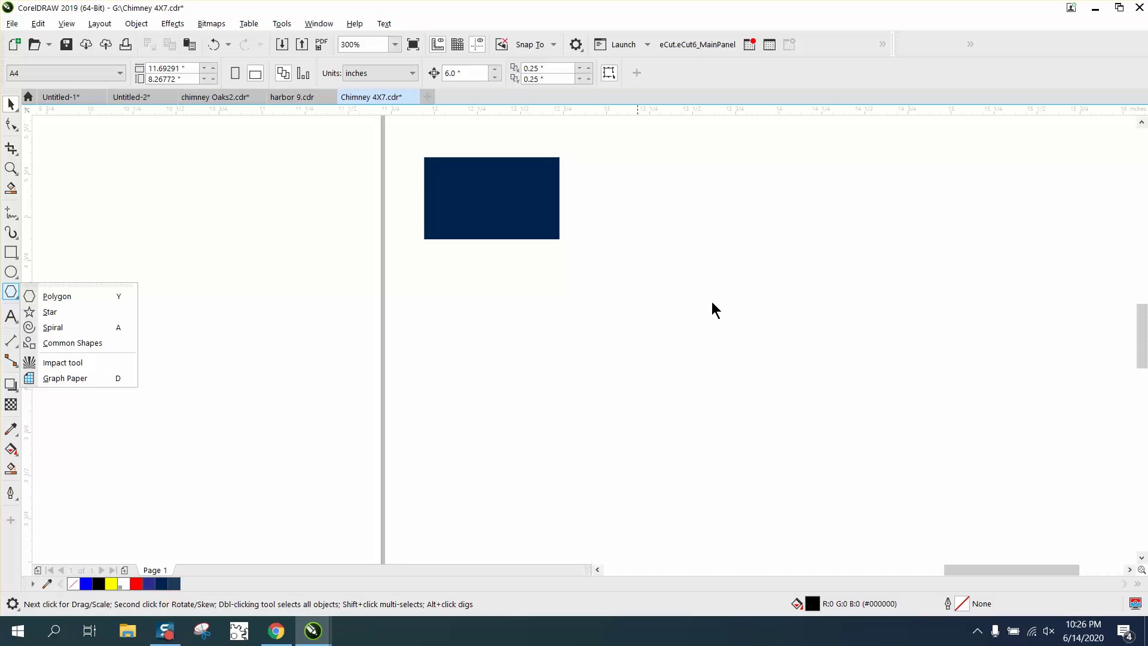
click(85, 298)
drag(728, 300, 538, 447)
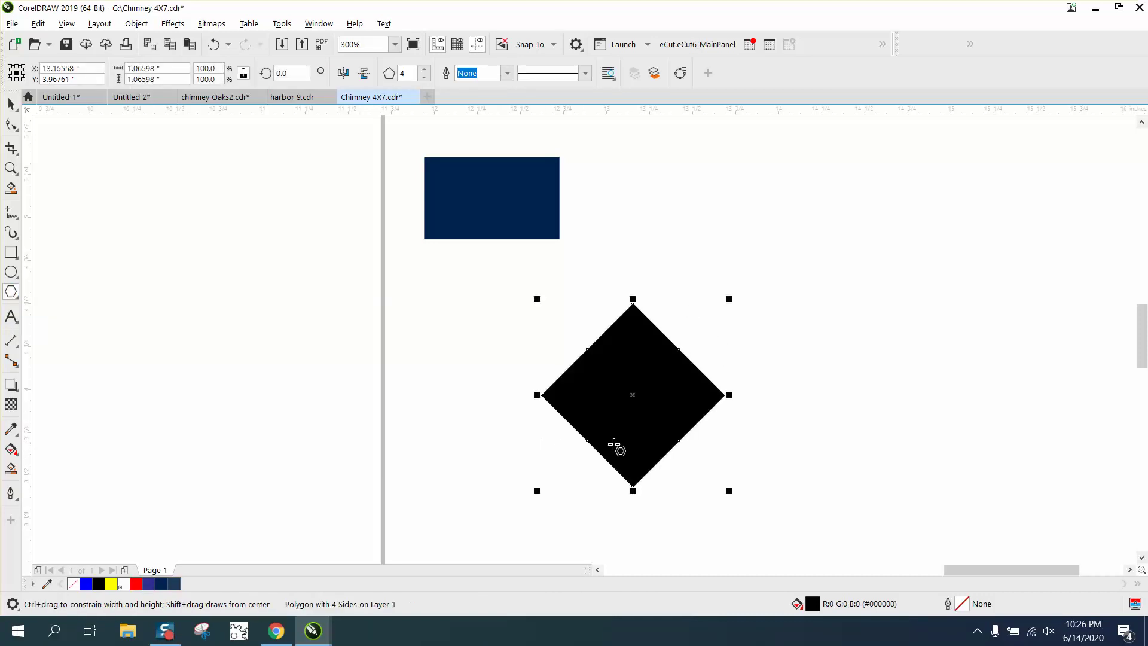
click(306, 25)
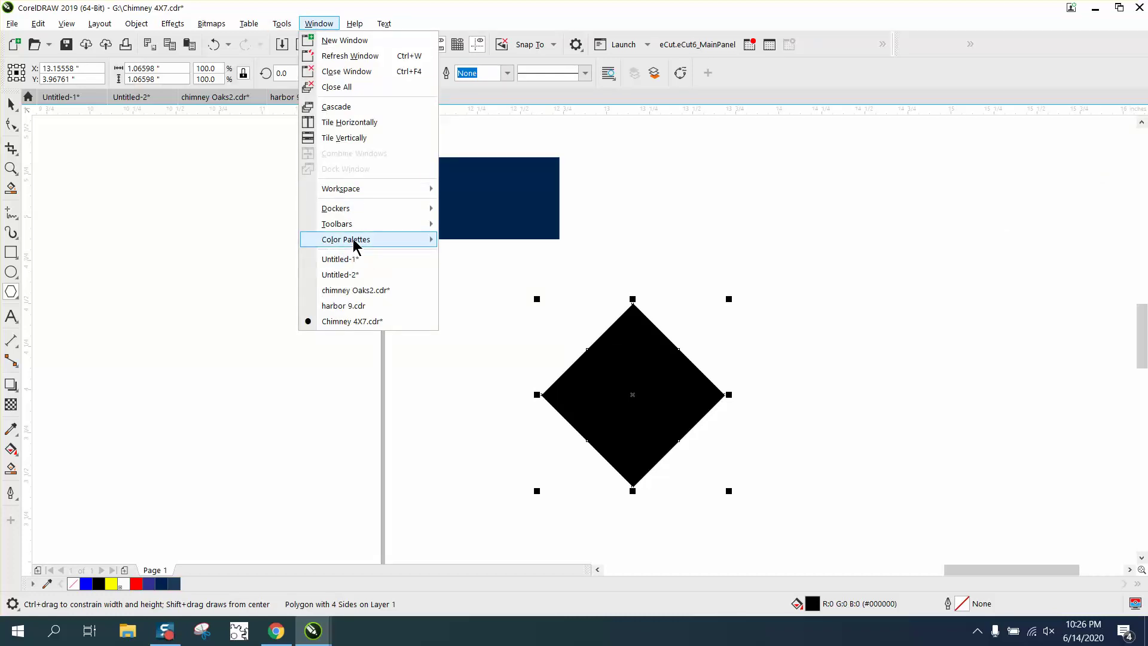
Enable the RGB Palette in the Palettes docker, then close the docker
mouse_move(353, 240)
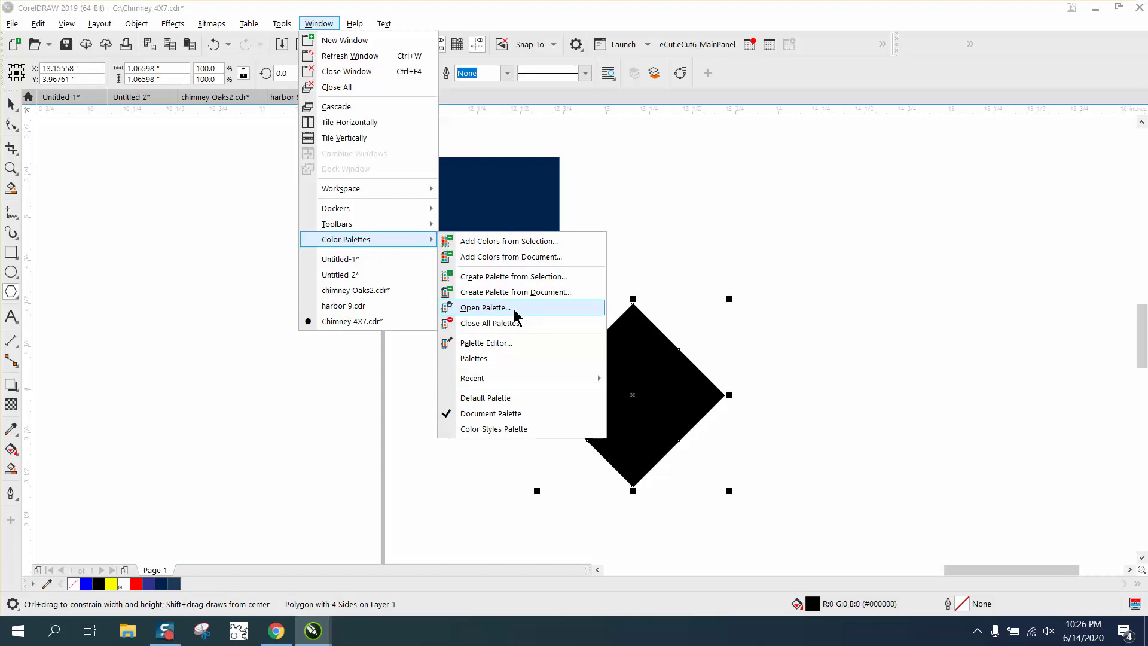
click(512, 309)
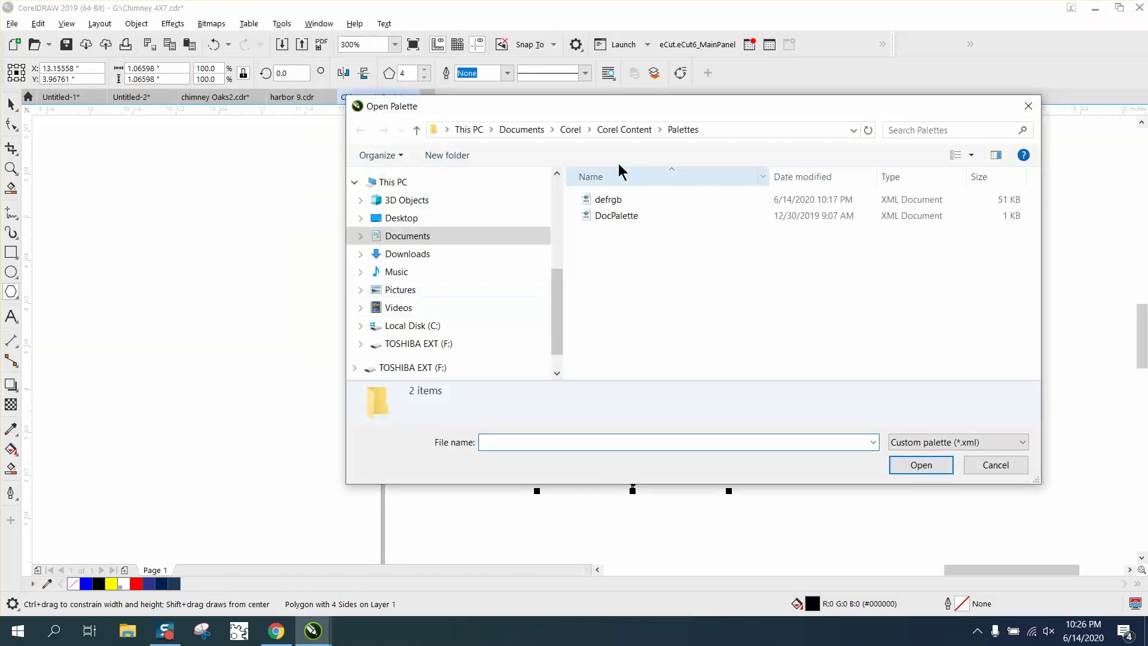
click(1029, 106)
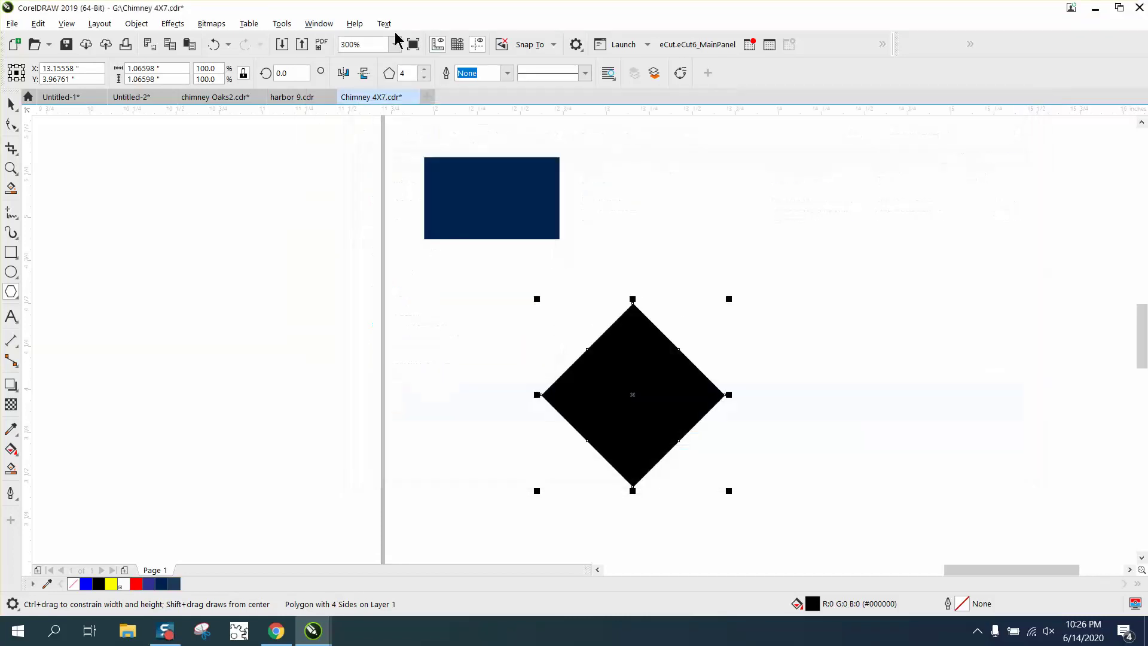
click(327, 25)
mouse_move(353, 245)
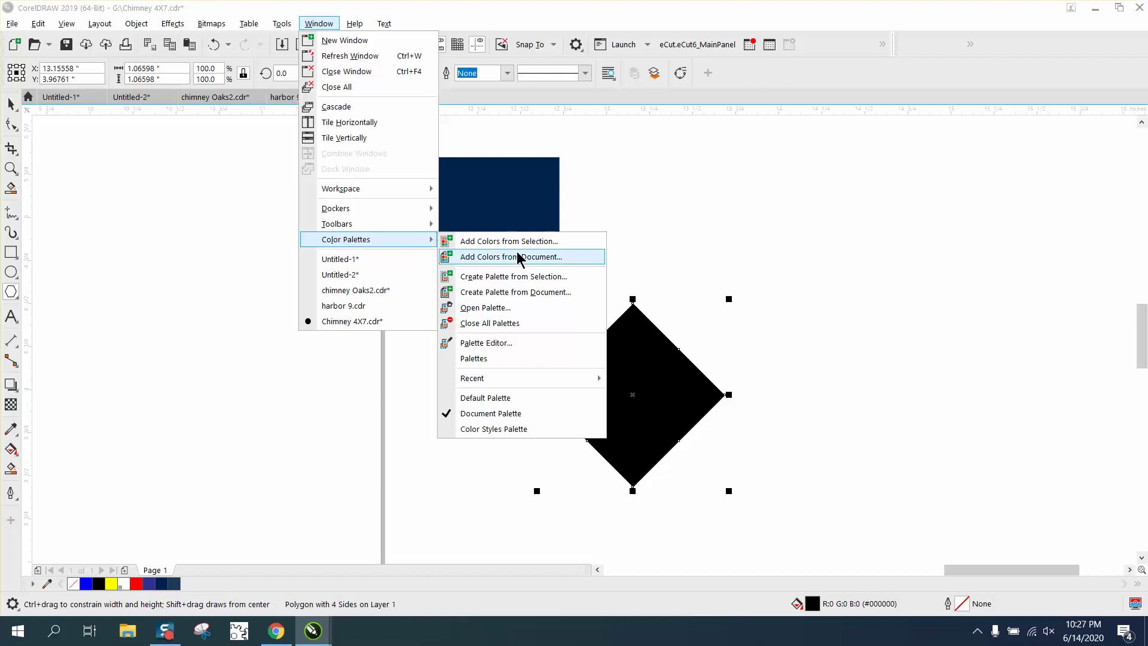
click(511, 360)
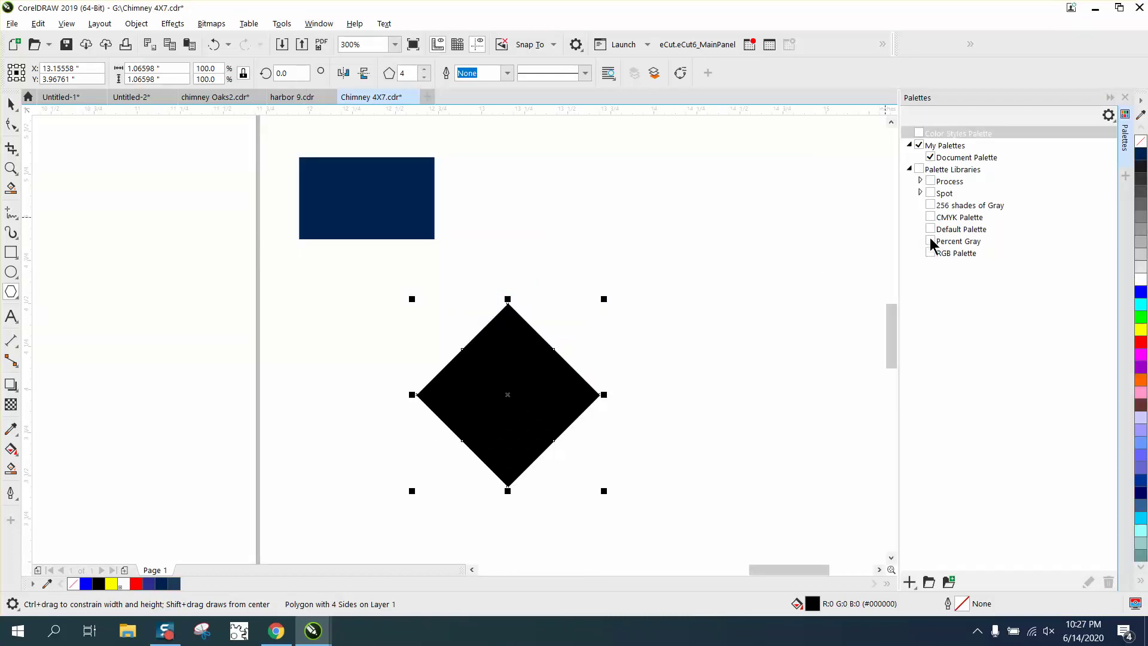
click(931, 253)
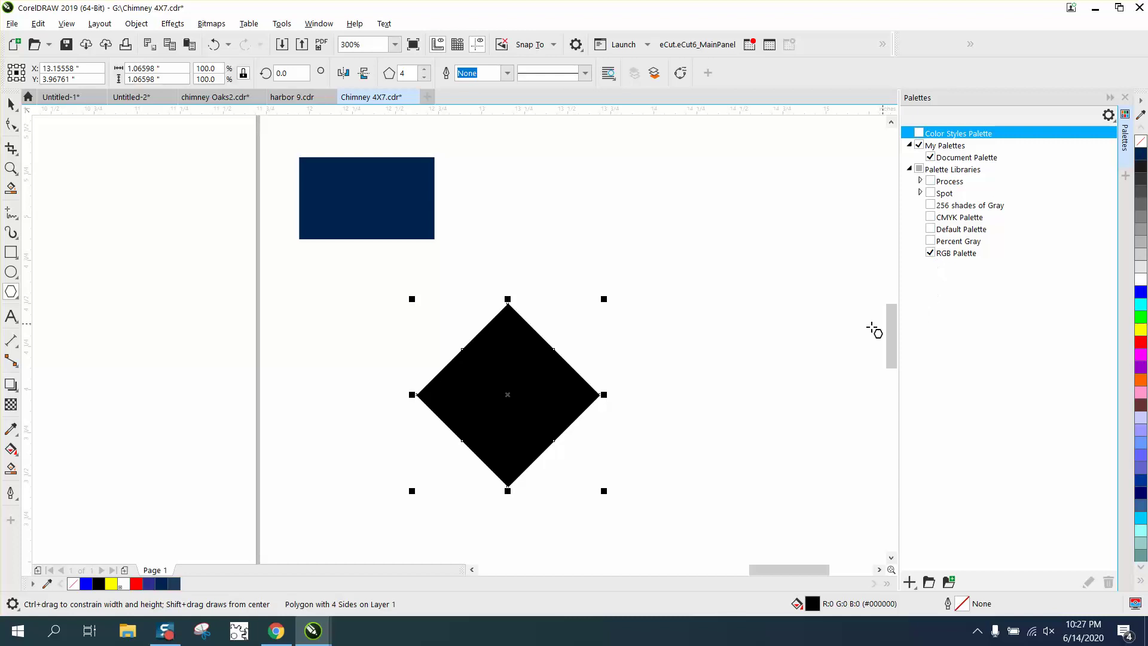
click(808, 332)
click(1123, 97)
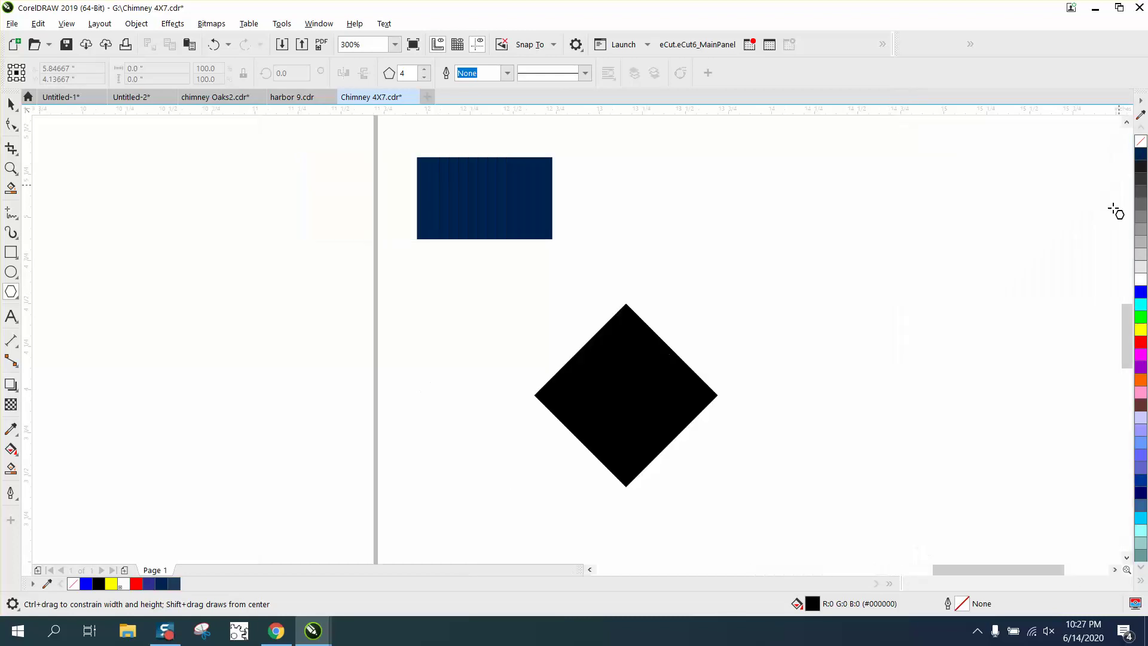
Give the diamond no fill, a red outline, and 6 sides
click(10, 104)
click(661, 390)
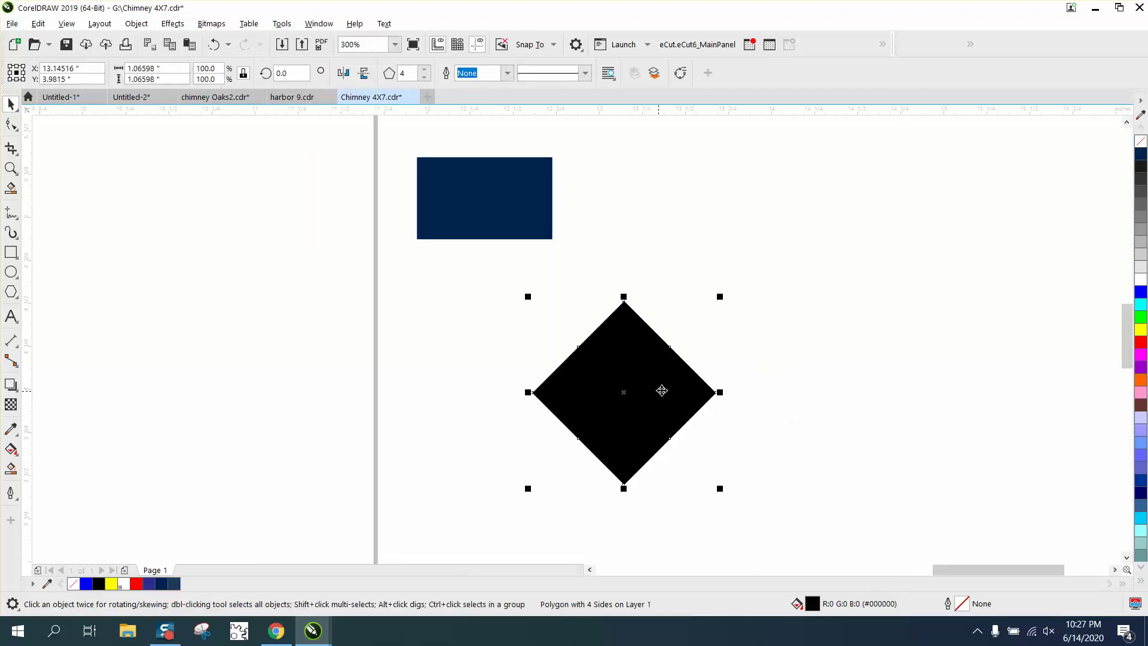
click(1140, 141)
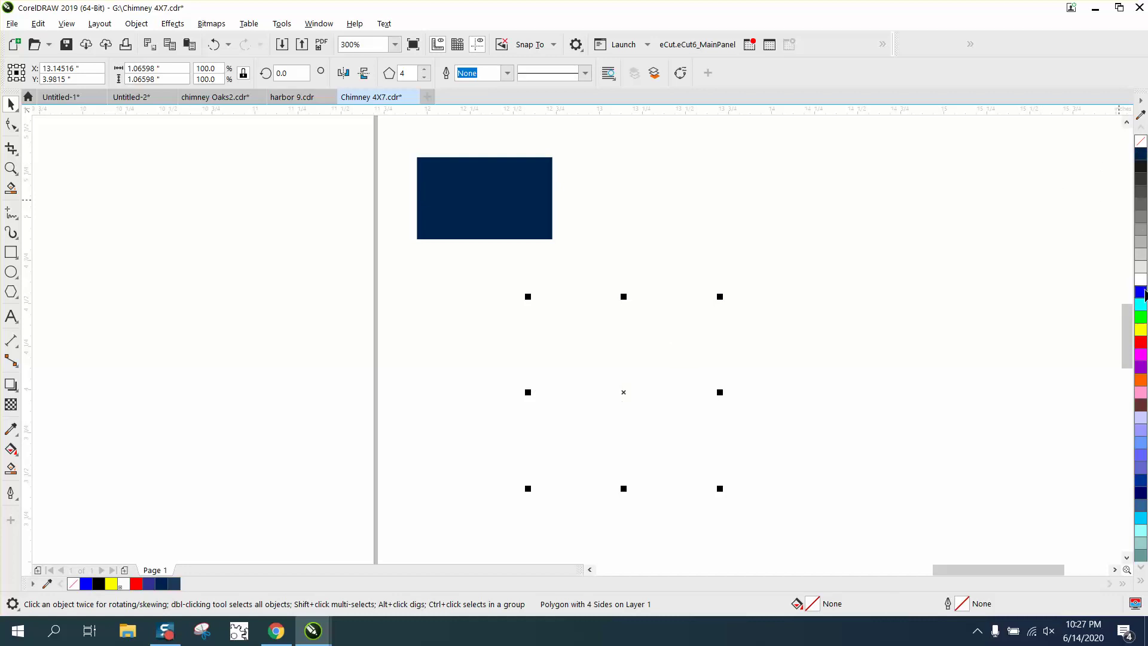
right_click(1142, 342)
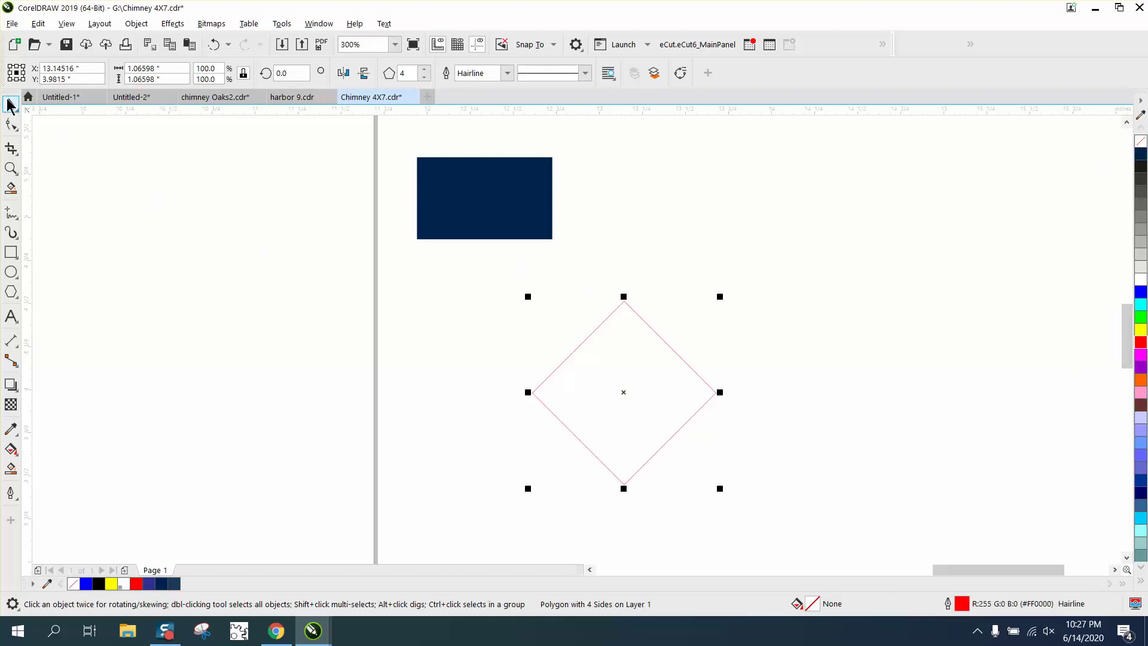
click(423, 69)
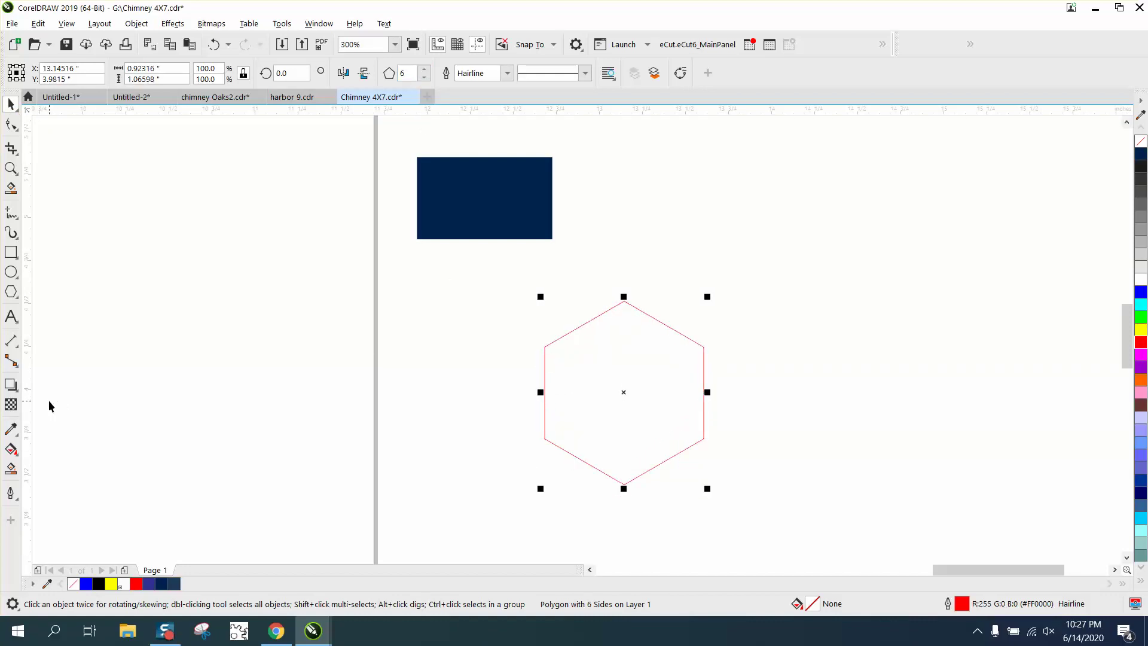
click(12, 470)
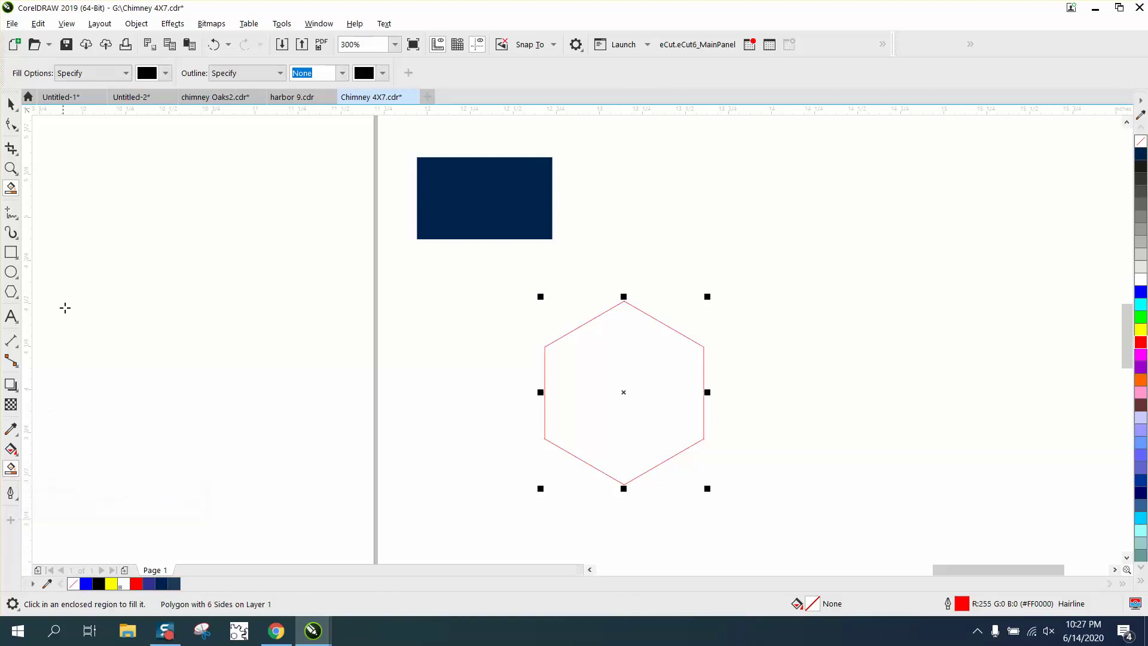
Sample the rectangle's navy with the Smart Fill eyedropper and fill the hexagon with it
click(127, 73)
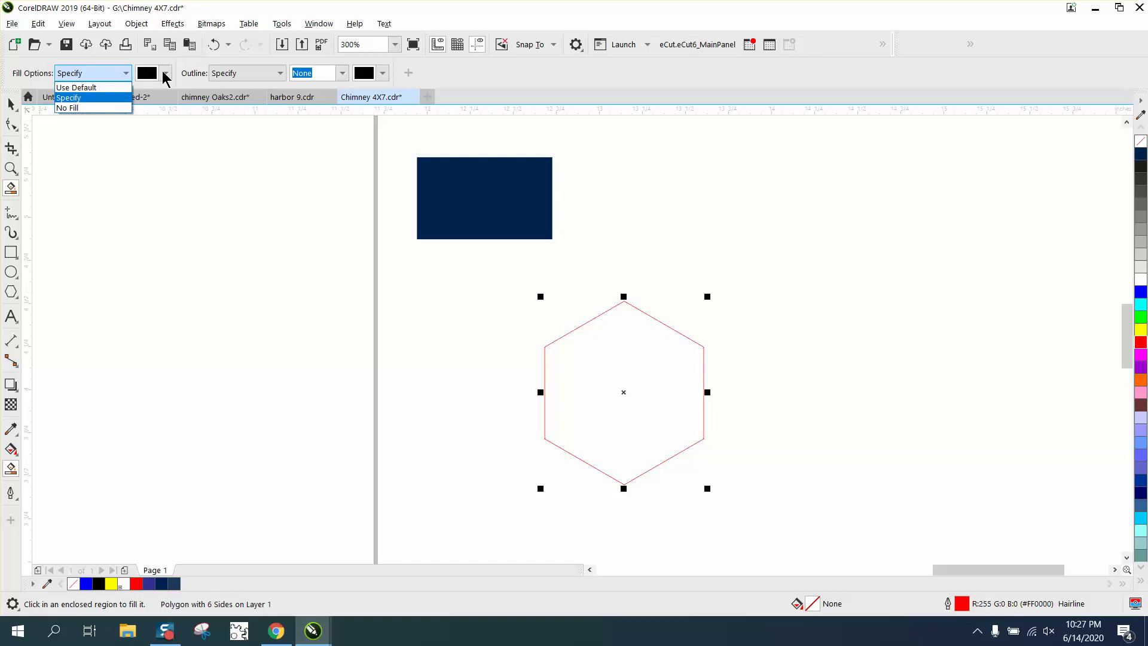
click(164, 73)
click(165, 73)
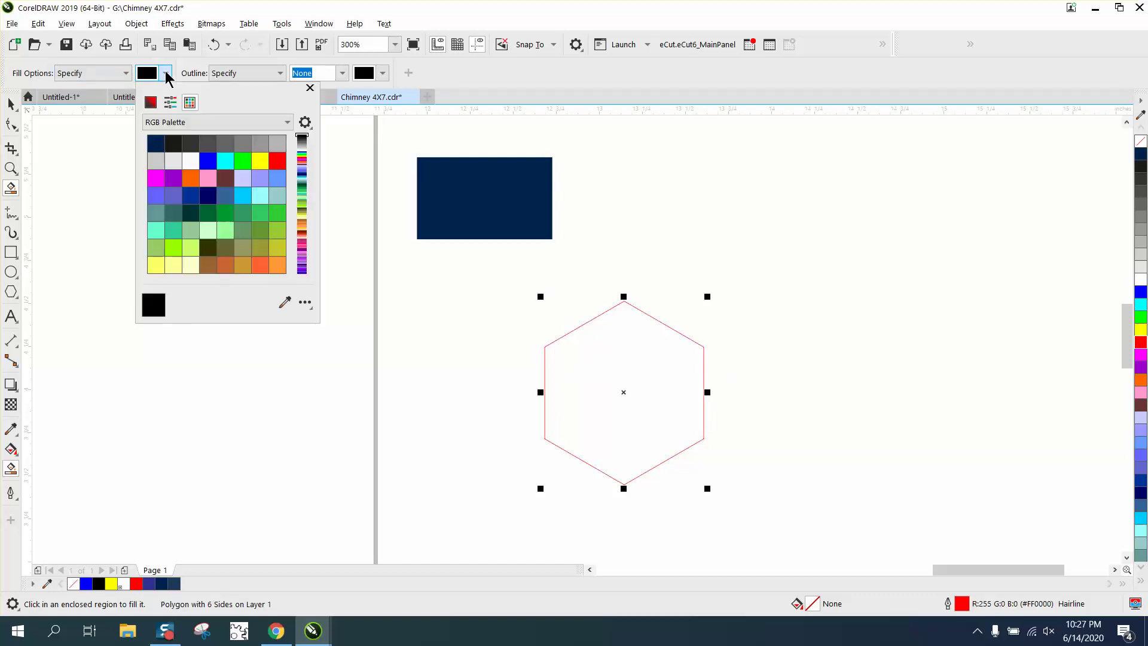
click(284, 301)
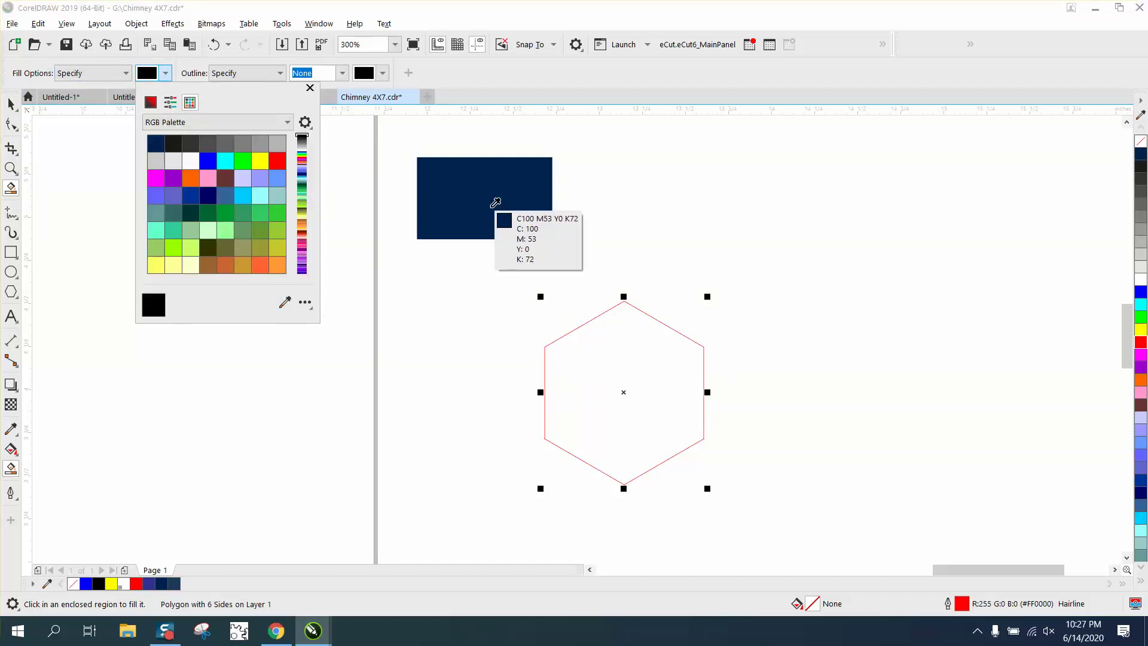
click(496, 202)
click(603, 360)
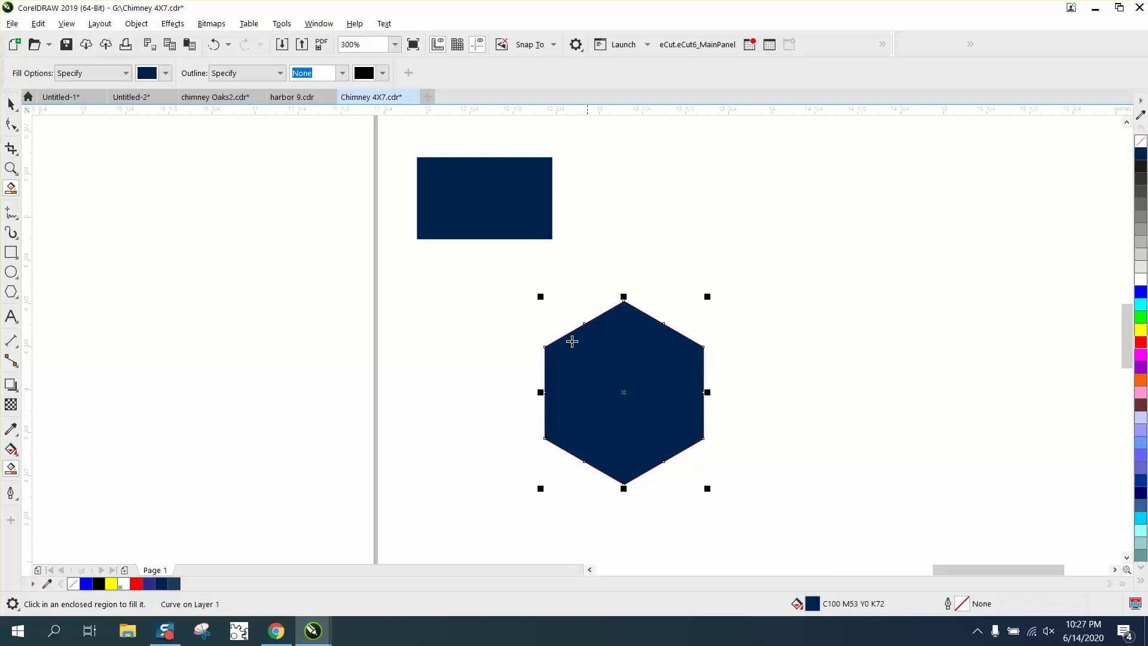
click(10, 168)
click(663, 326)
right_click(144, 335)
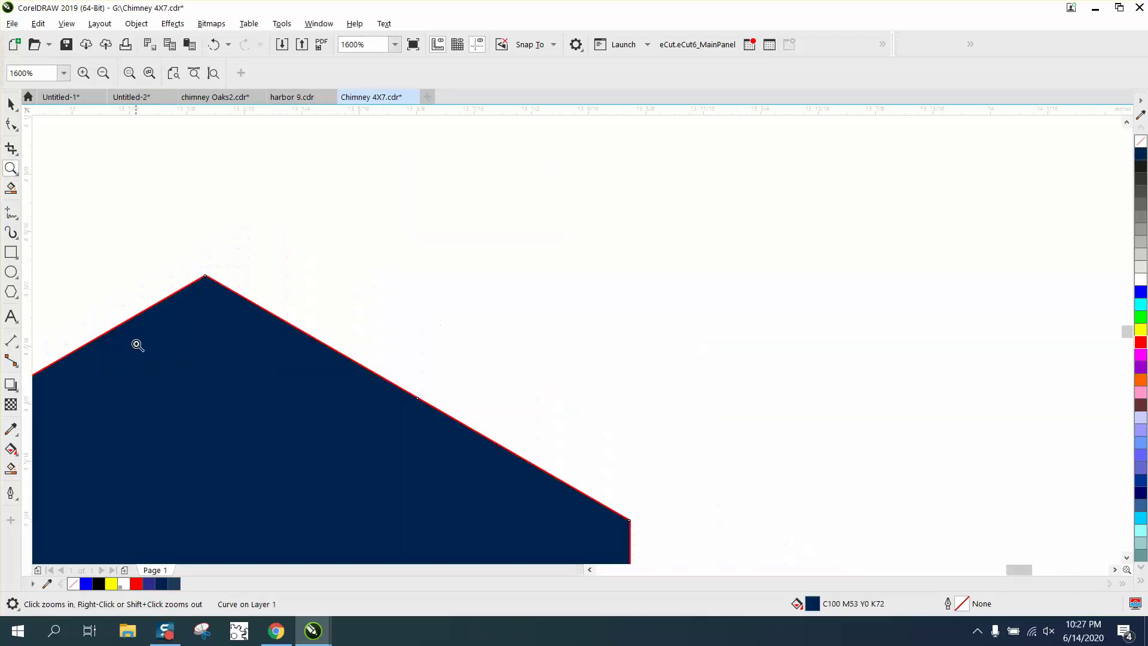
Draw a black rectangle over the hexagon's top and a smaller #003399 blue one lower right
click(10, 272)
key(F6)
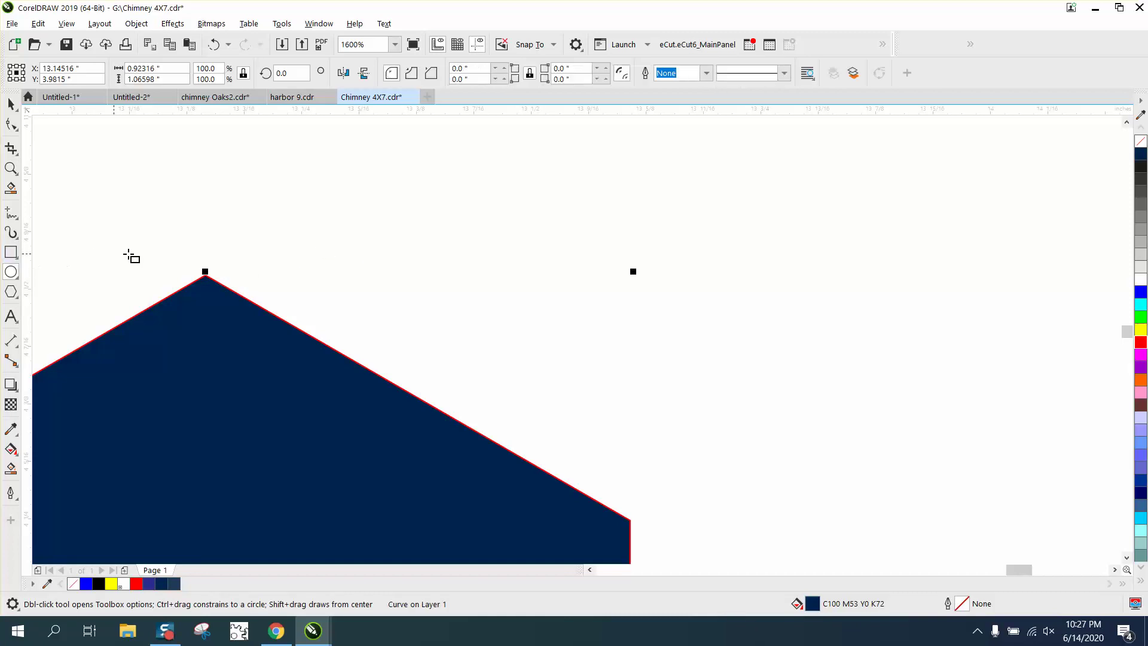
drag(168, 258, 488, 409)
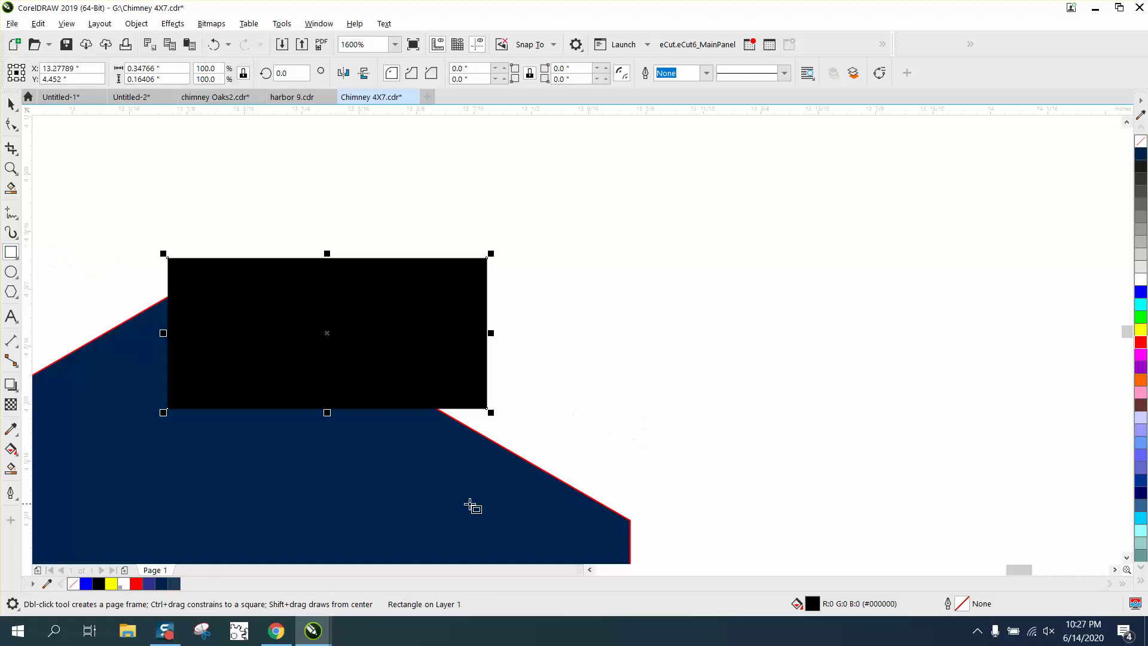
drag(507, 431, 667, 524)
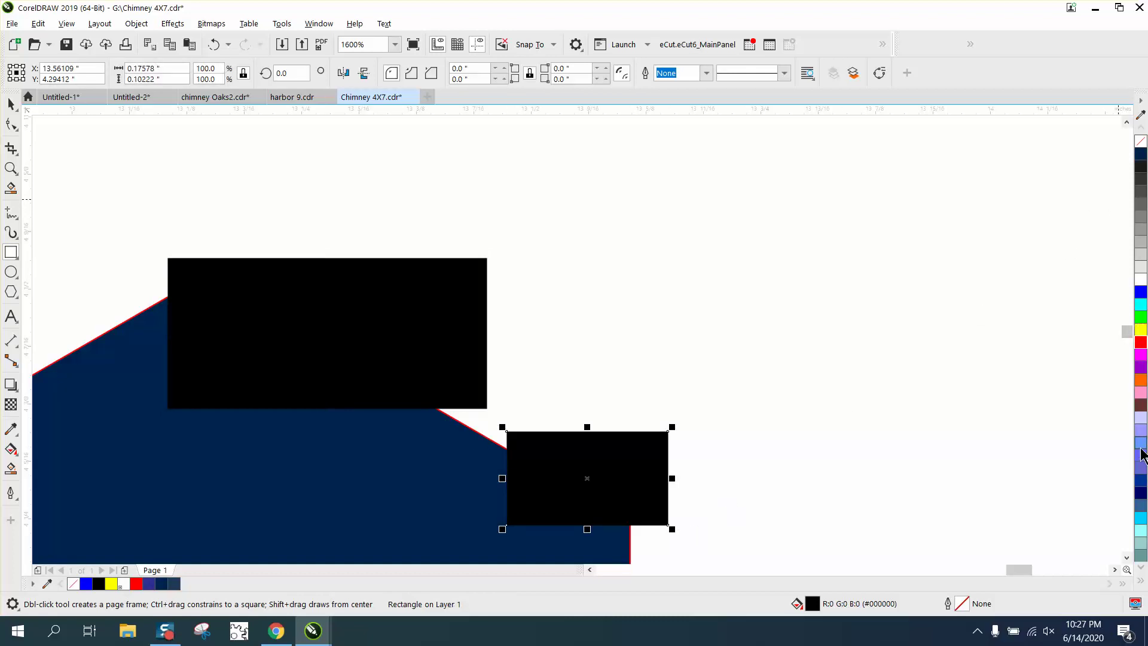
click(1141, 487)
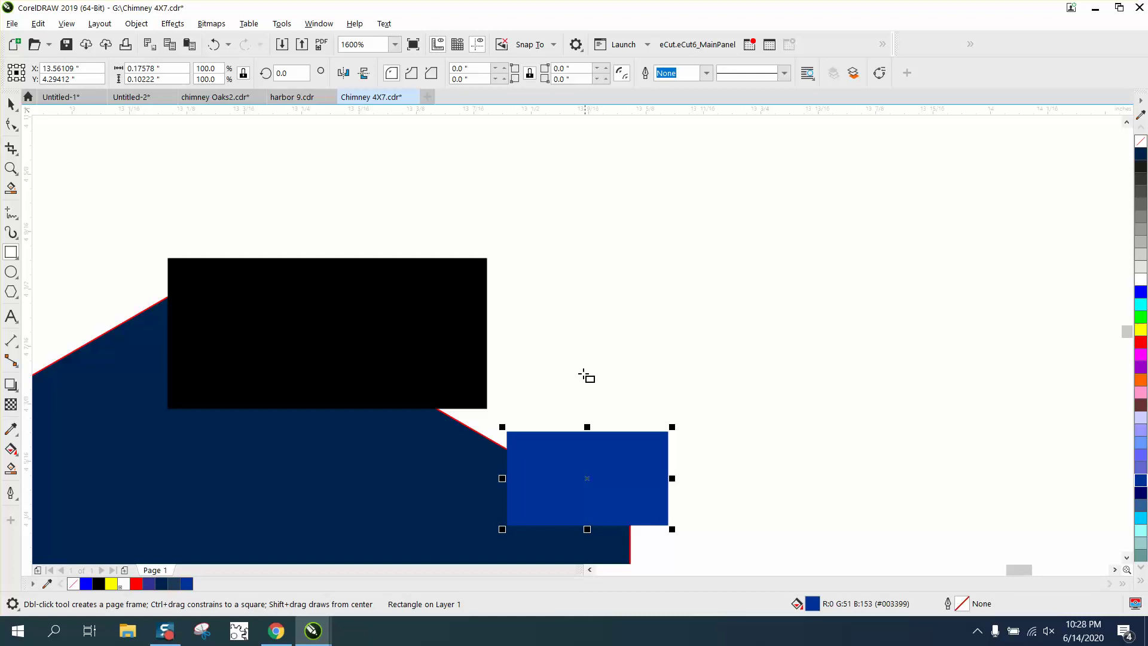
click(11, 104)
scroll(393, 192, down, 1)
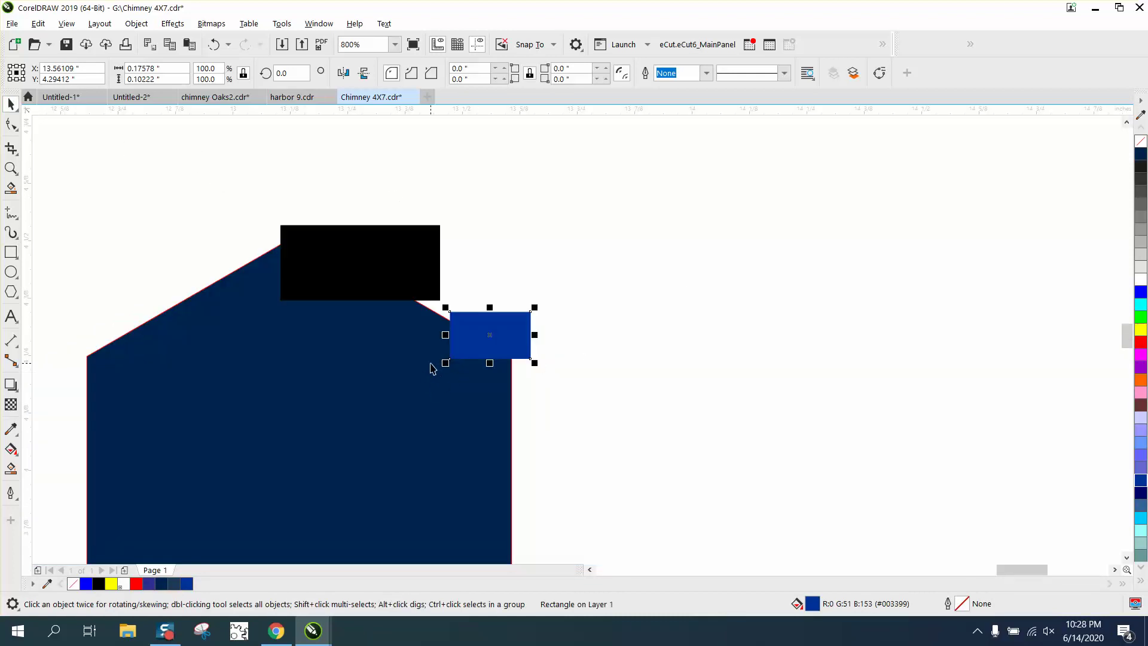
scroll(432, 368, down, 2)
click(11, 169)
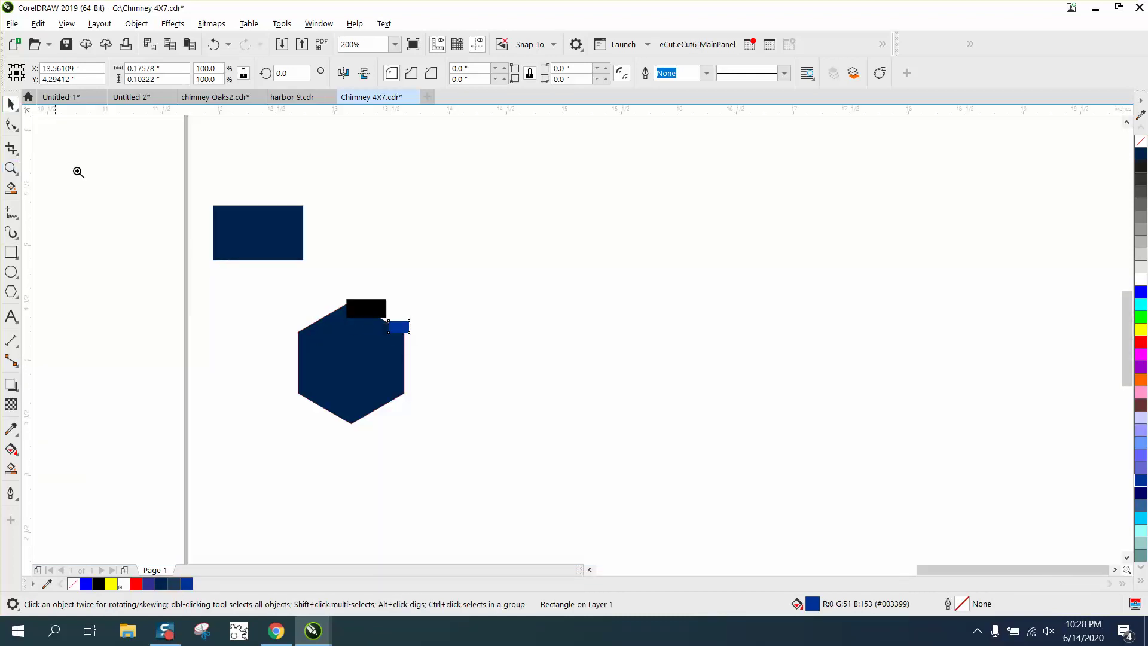
drag(211, 211, 593, 502)
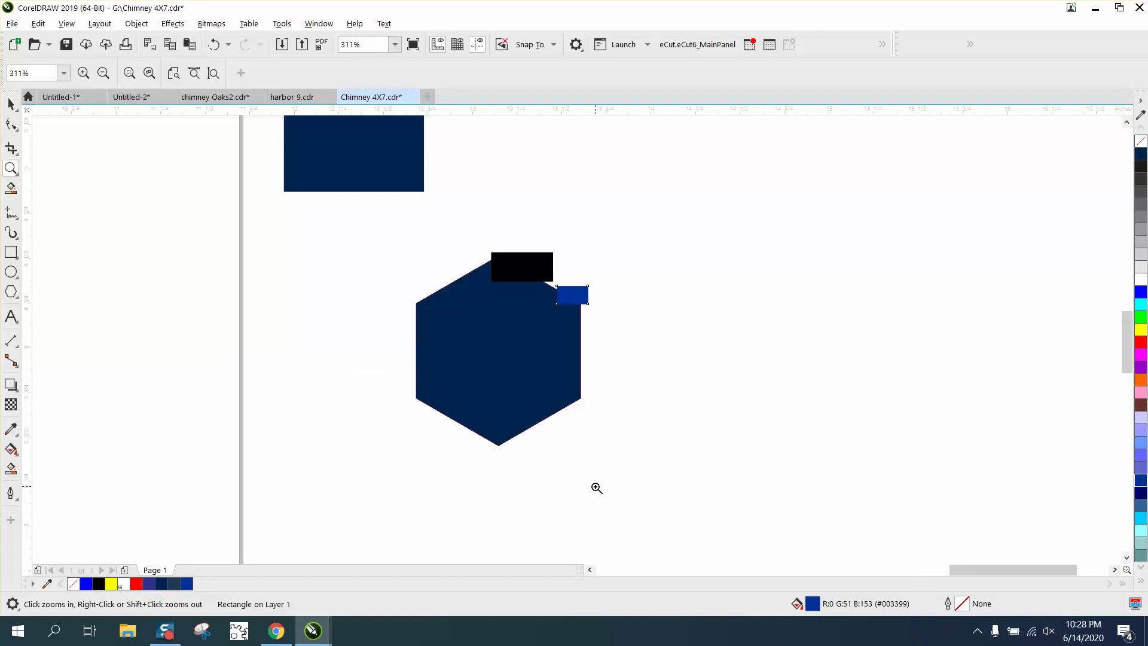